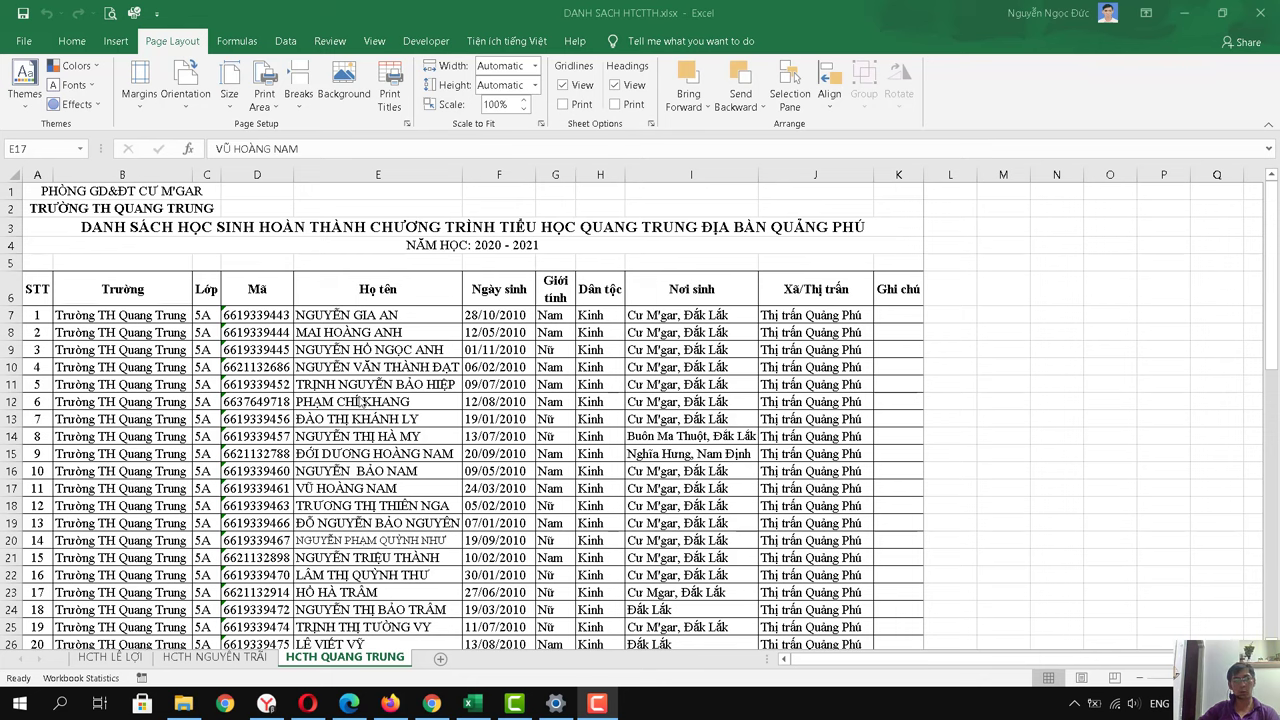
# - Open the print preview of the HCTH QUANG TRUNG sheet and dismiss the printer notice
pyautogui.scroll(-2, 360, 400)
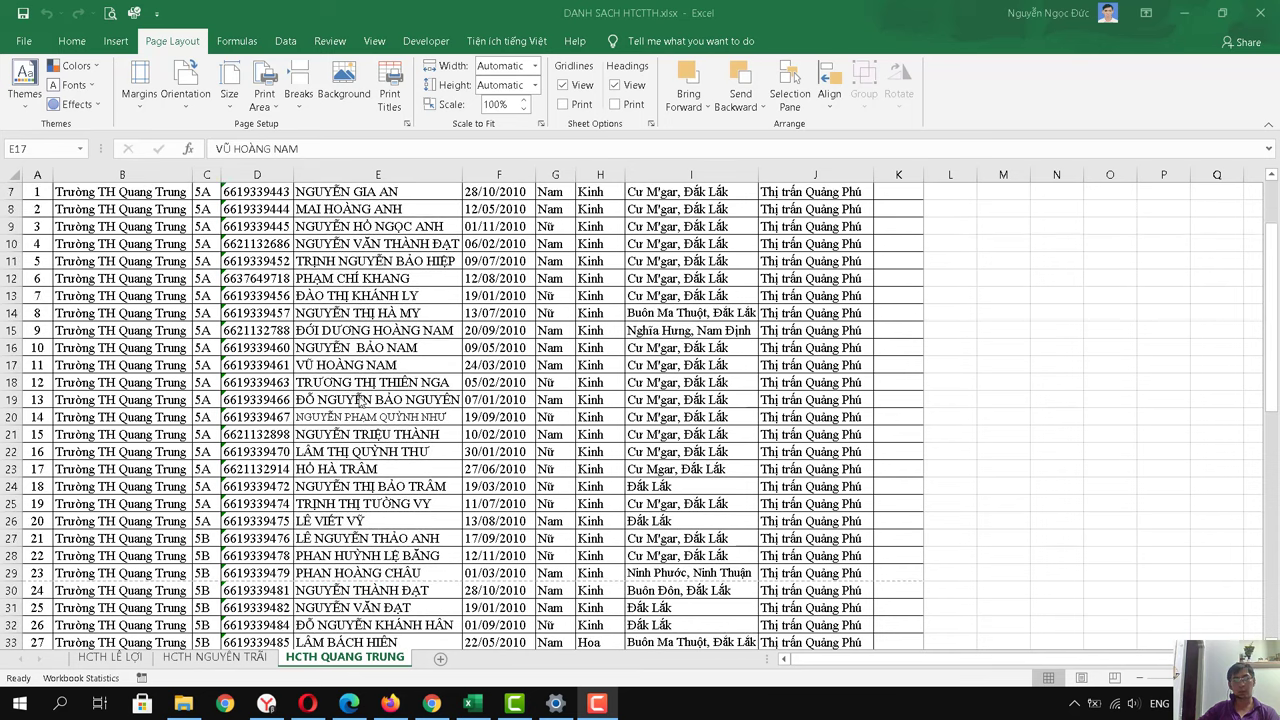
pyautogui.scroll(1, 358, 398)
pyautogui.scroll(1, 358, 398)
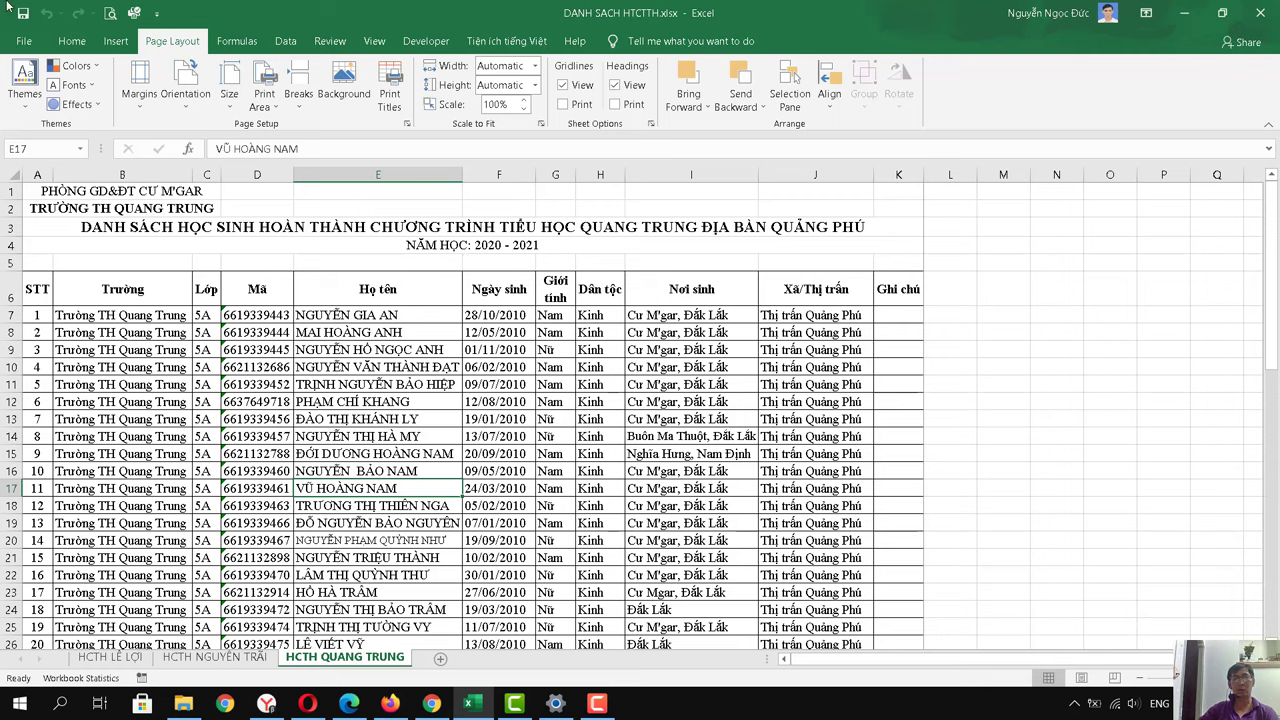
pyautogui.click(110, 14)
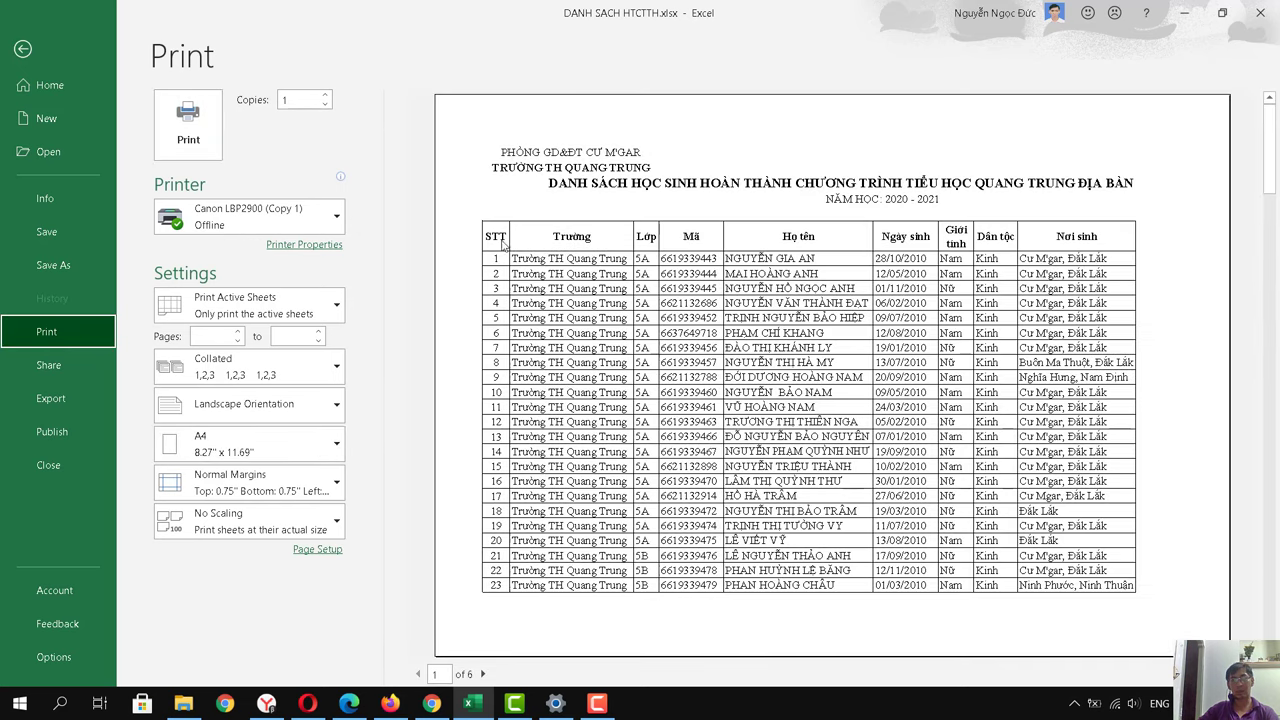
pyautogui.scroll(-1, 799, 283)
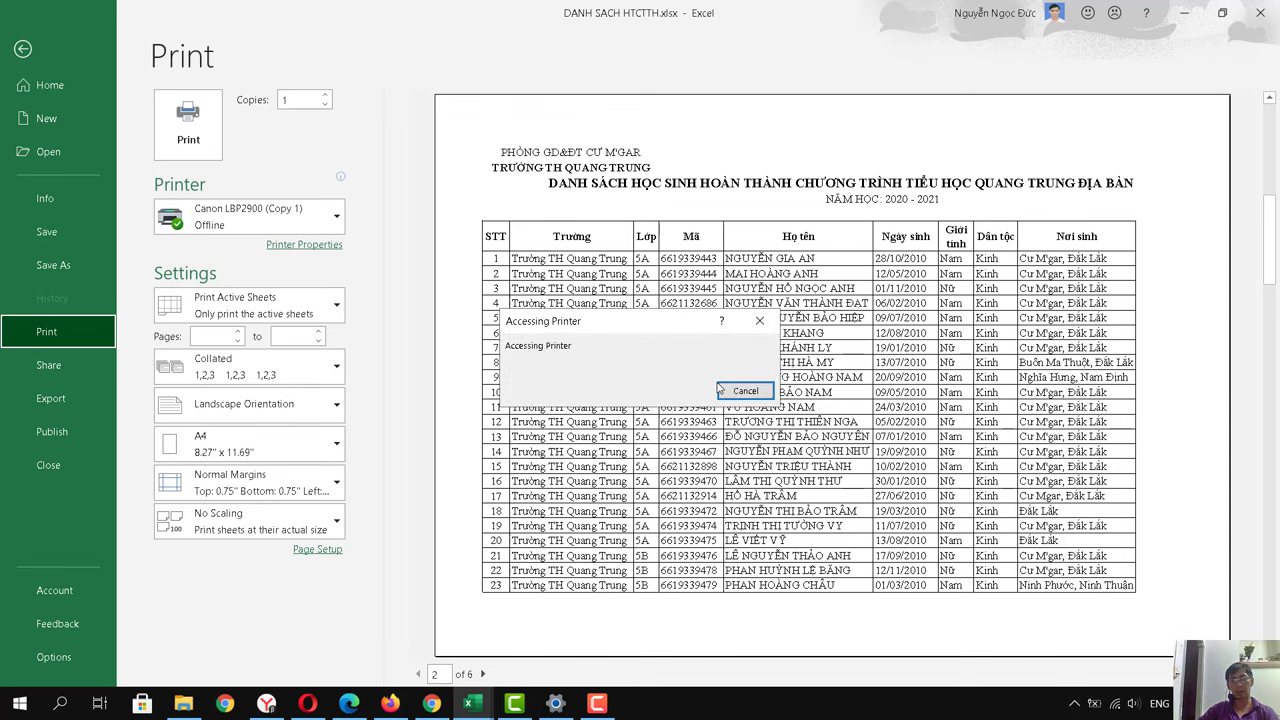
pyautogui.click(730, 390)
# - Page through the 6 landscape A4 preview pages, noting the last columns spill onto separate pages
pyautogui.scroll(-1, 740, 385)
pyautogui.scroll(-1, 745, 380)
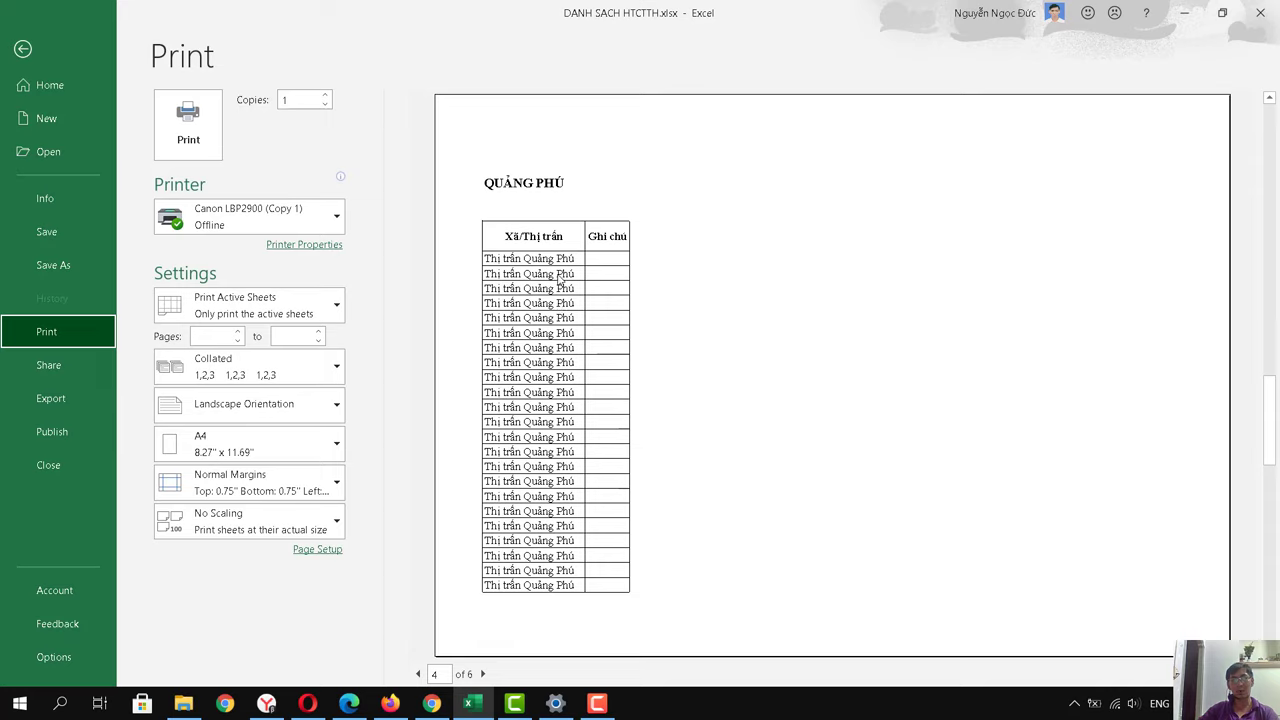
pyautogui.scroll(-1, 631, 300)
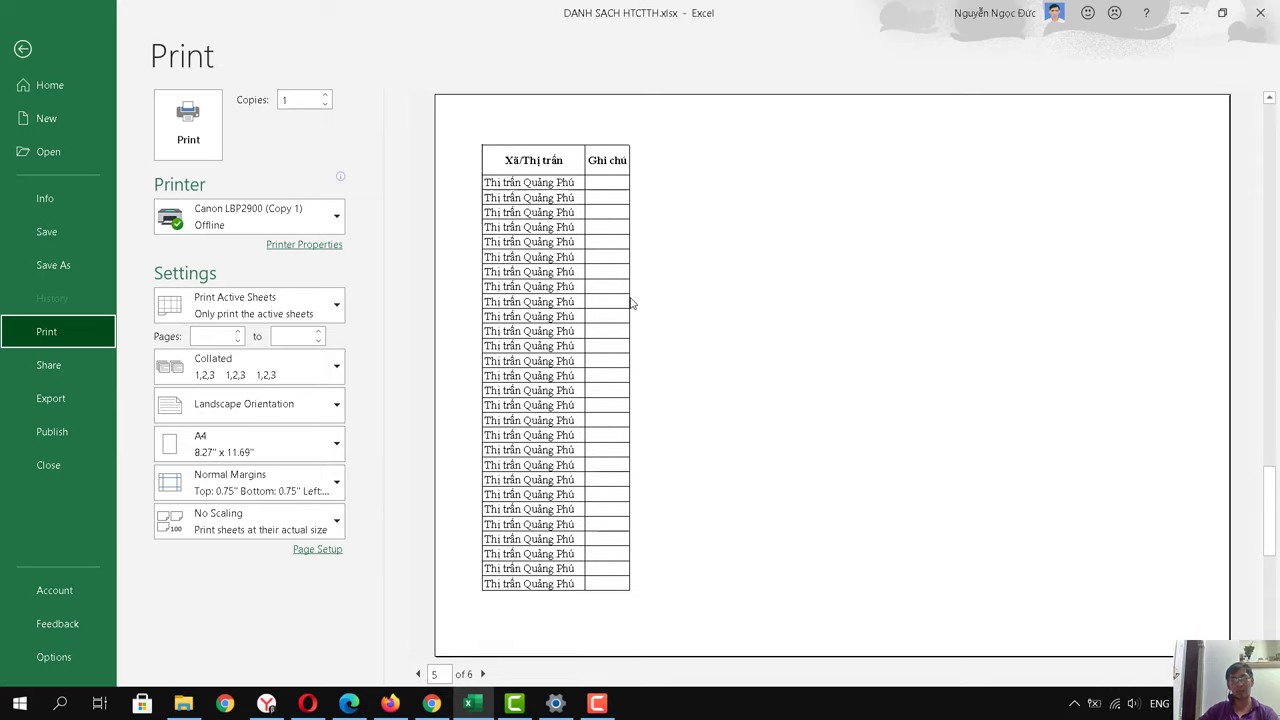
pyautogui.scroll(-1, 631, 303)
pyautogui.scroll(1, 631, 303)
pyautogui.scroll(1, 631, 303)
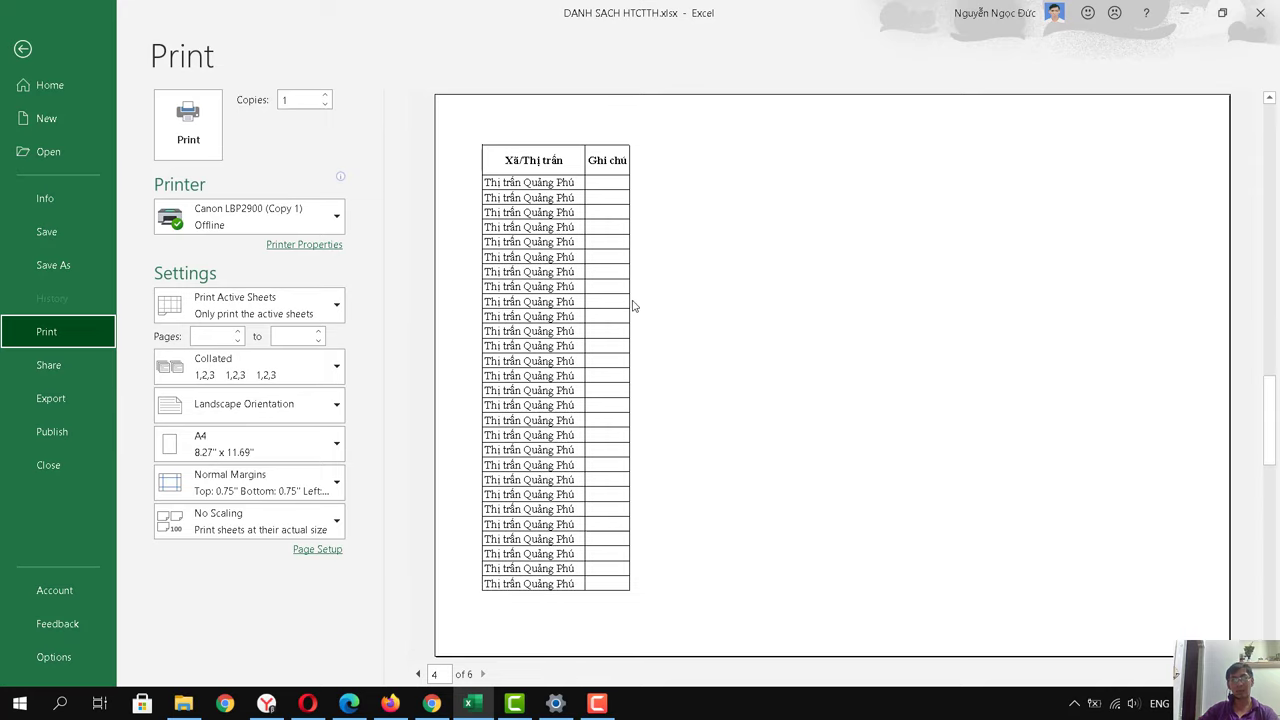
pyautogui.scroll(1, 632, 305)
pyautogui.scroll(1, 633, 306)
pyautogui.scroll(1, 633, 306)
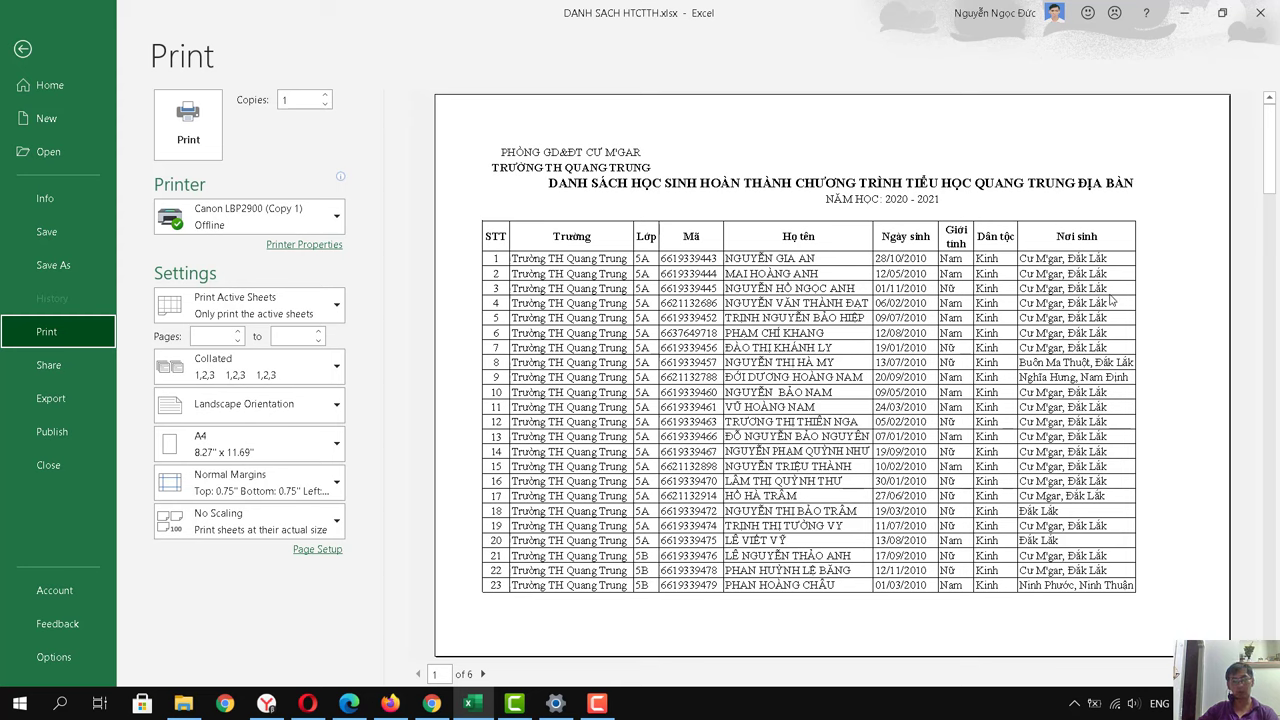
# - Leave the preview, switch to the HCTH NGUYỄN TRÃI sheet and show its print preview
pyautogui.click(22, 49)
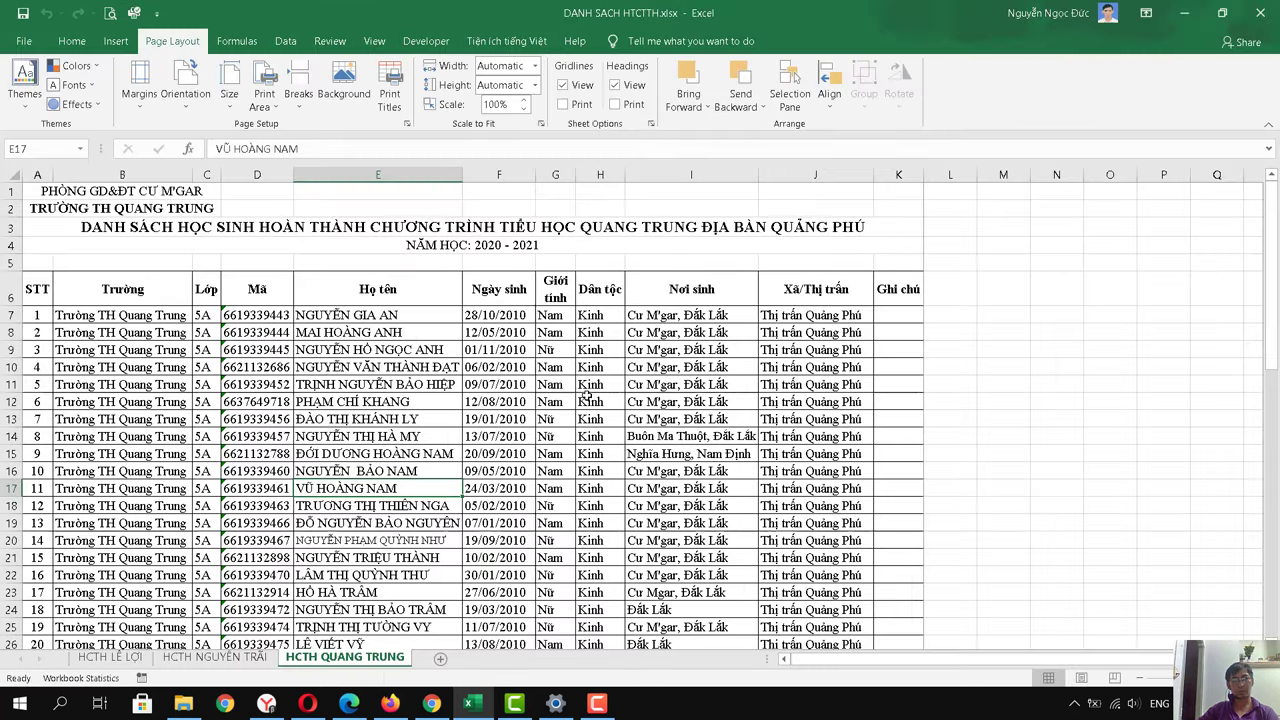
pyautogui.click(215, 657)
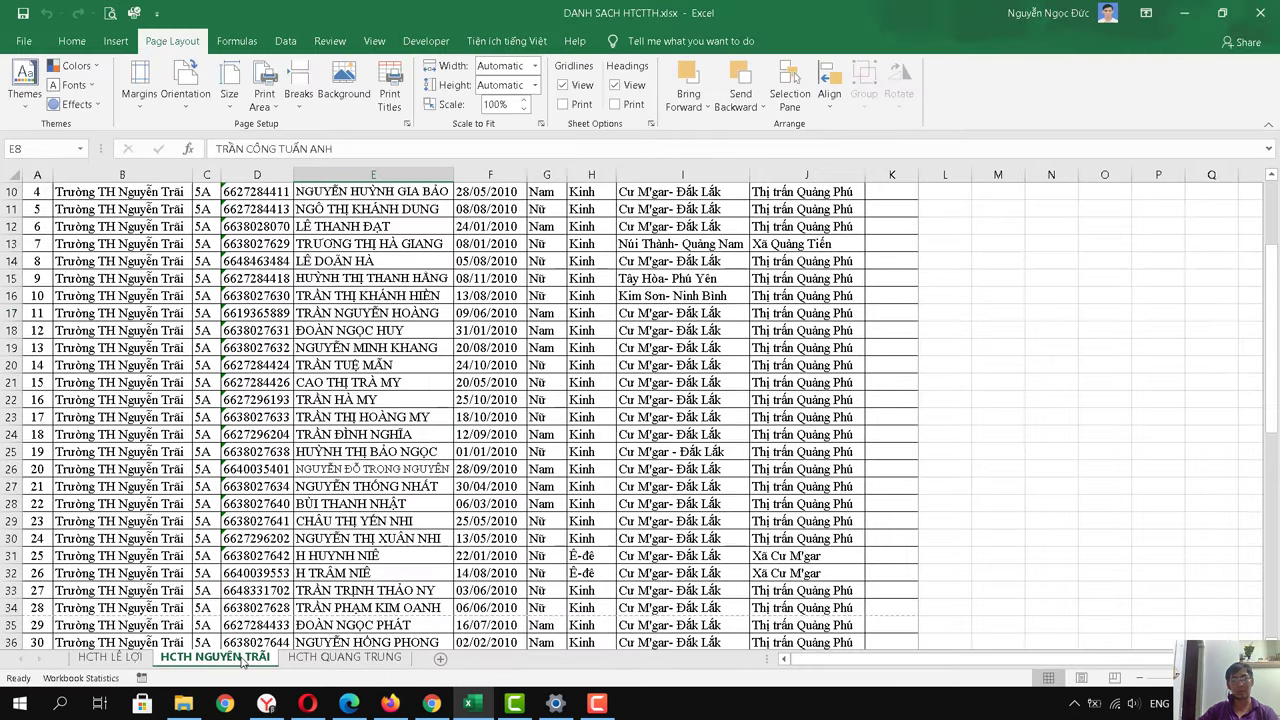
pyautogui.scroll(1, 490, 420)
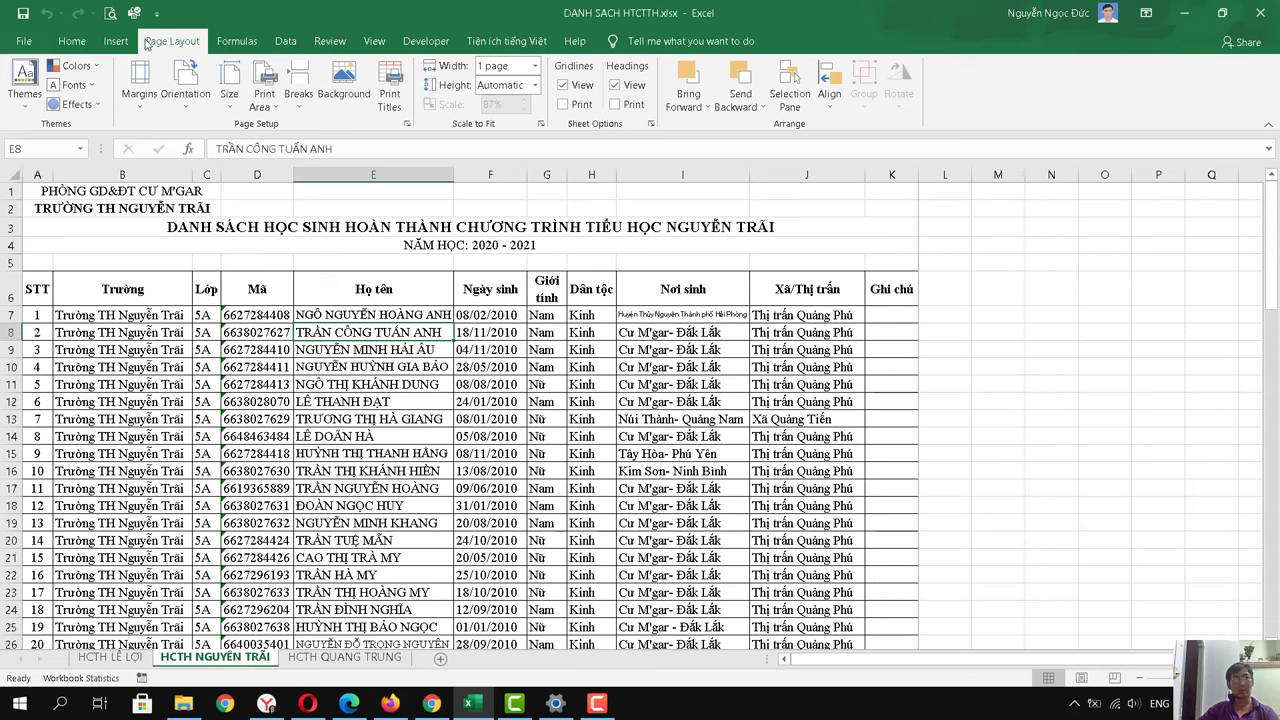
pyautogui.click(108, 14)
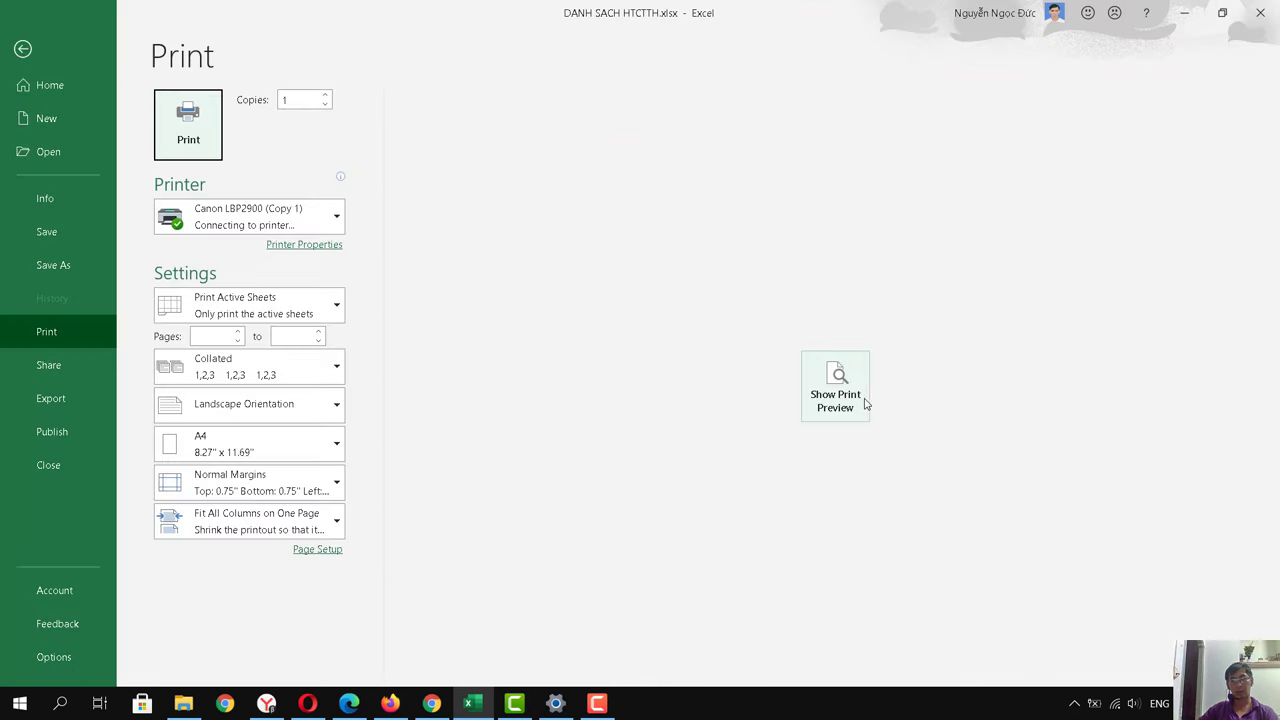
pyautogui.click(840, 398)
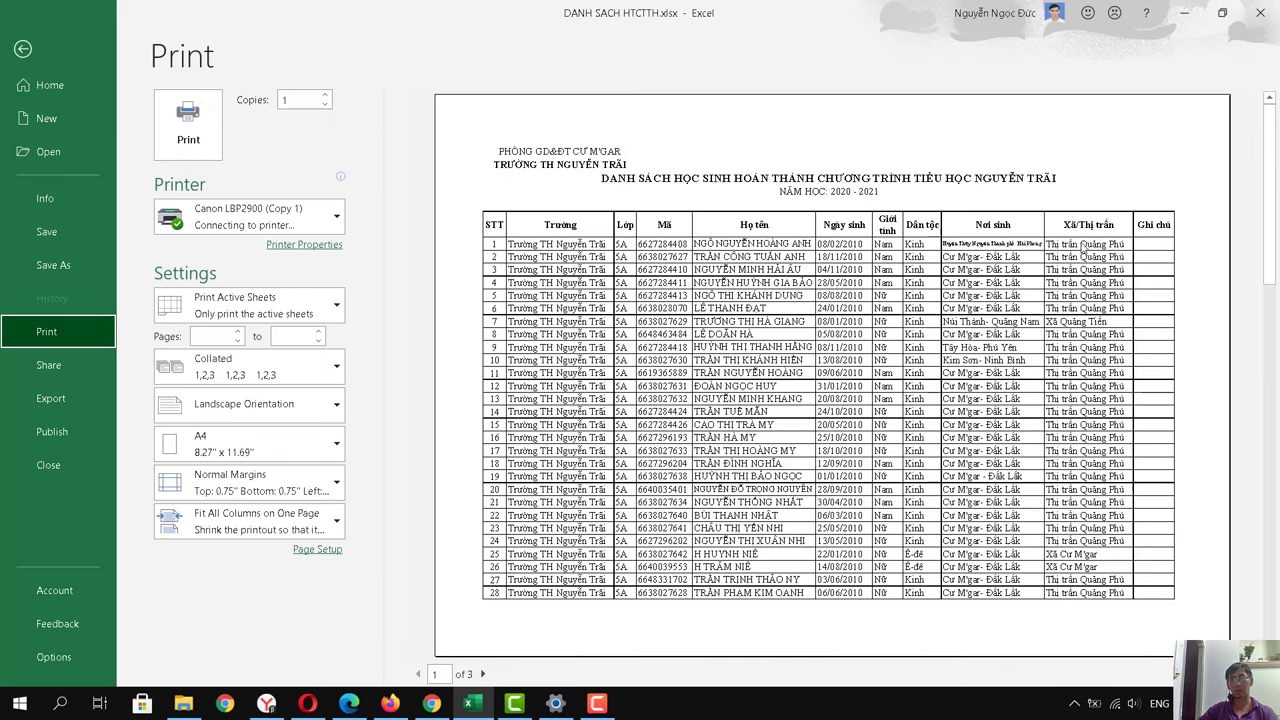
# - Scroll through its 3 preview pages, each fitting all columns through Ghi chú
pyautogui.scroll(-1, 1052, 355)
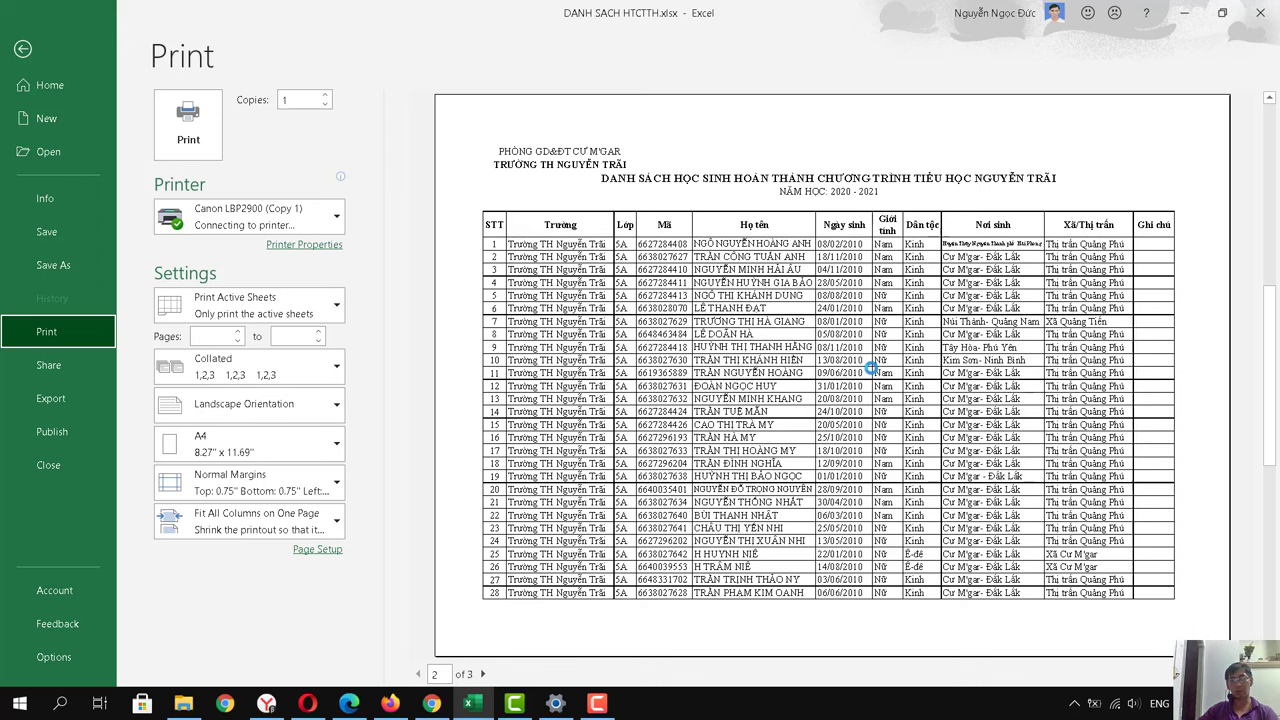
pyautogui.scroll(-1, 871, 368)
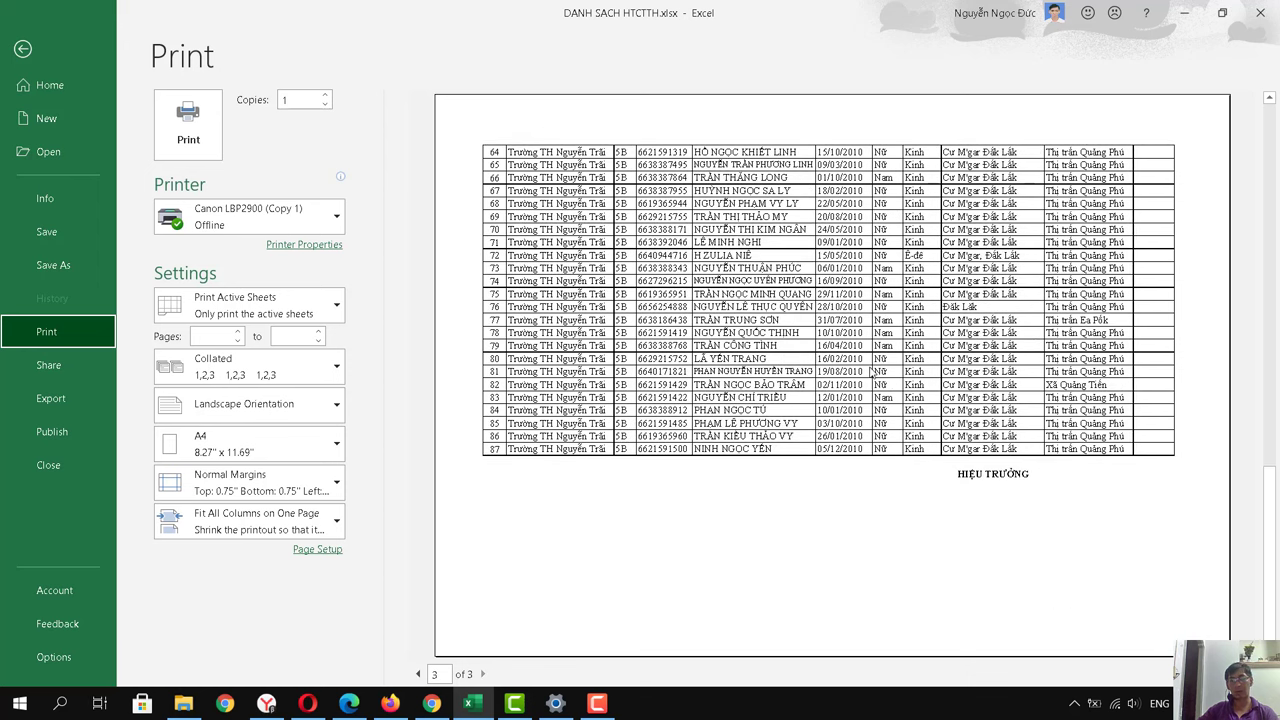
pyautogui.scroll(1, 871, 368)
pyautogui.scroll(1, 871, 368)
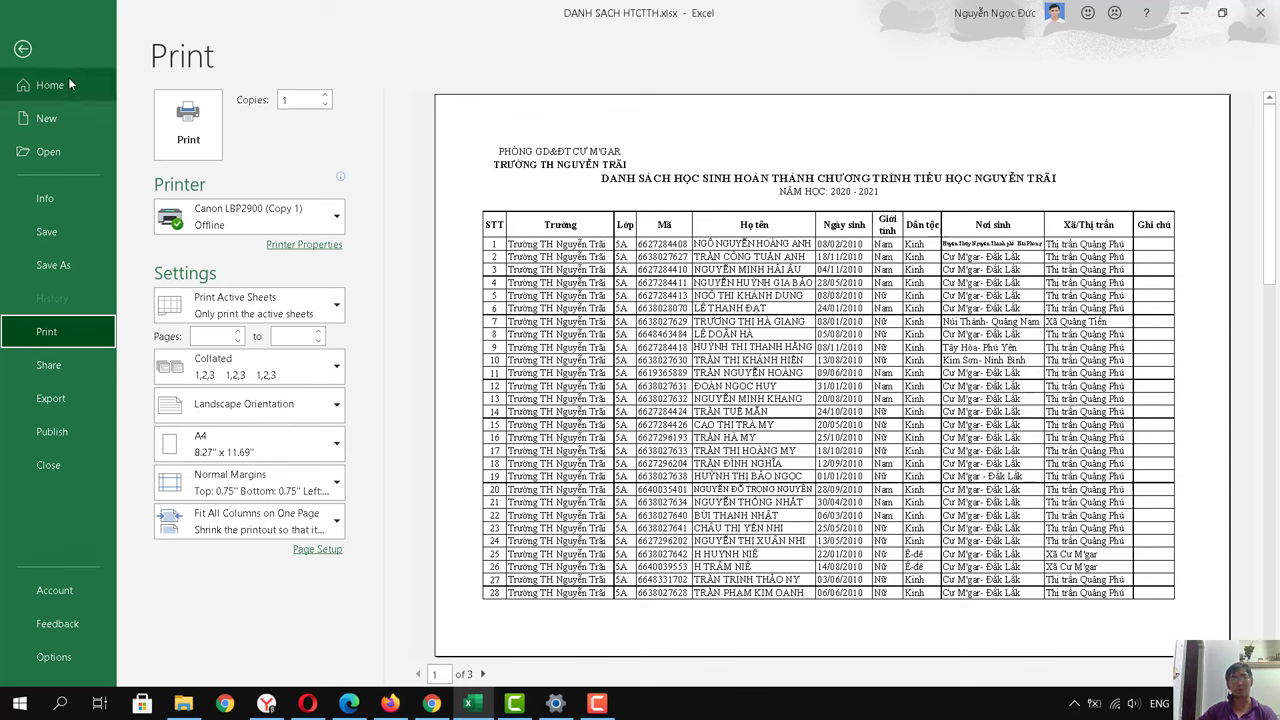
# - Exit backstage and switch back to the HCTH QUANG TRUNG sheet tab
pyautogui.click(22, 48)
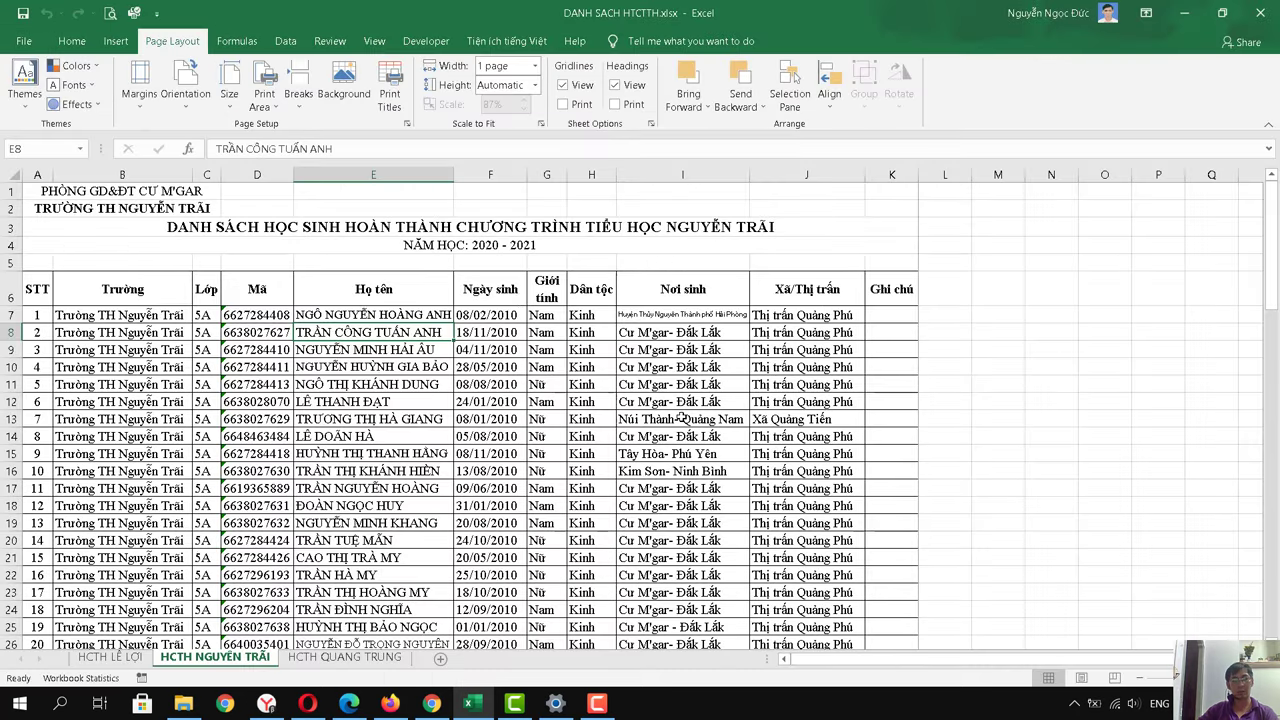
pyautogui.scroll(-1, 681, 420)
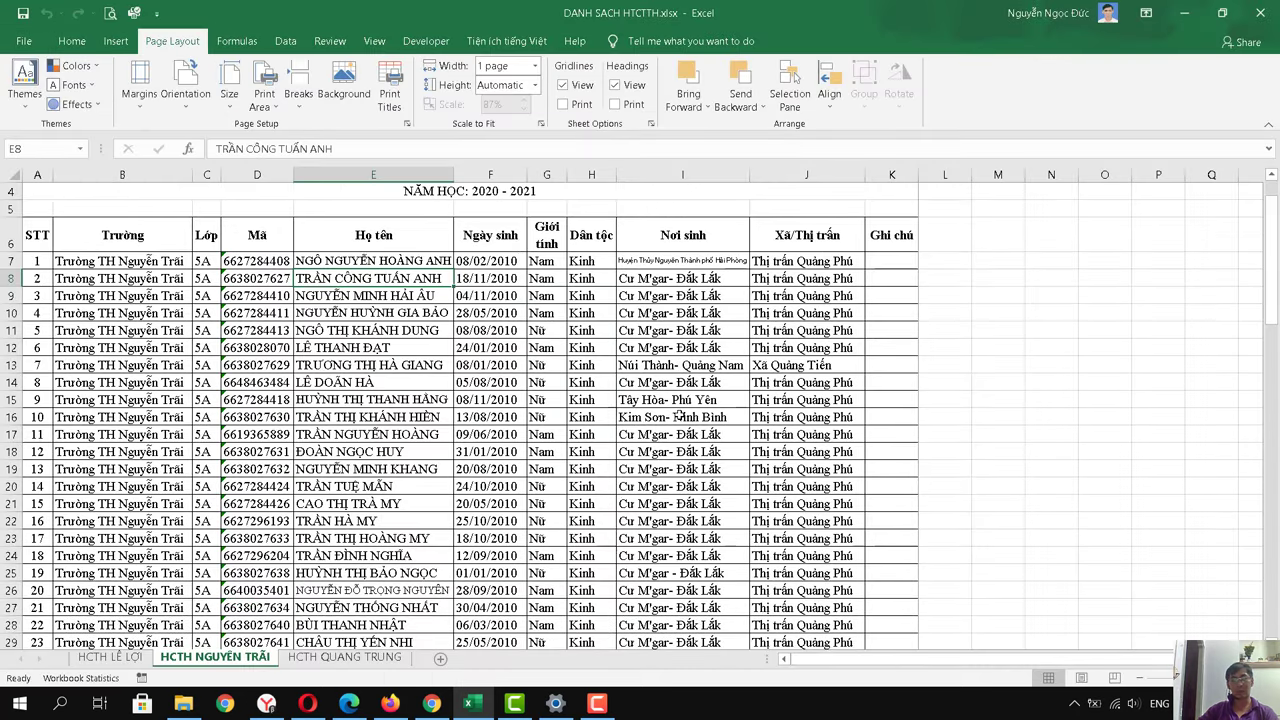
pyautogui.scroll(1, 681, 416)
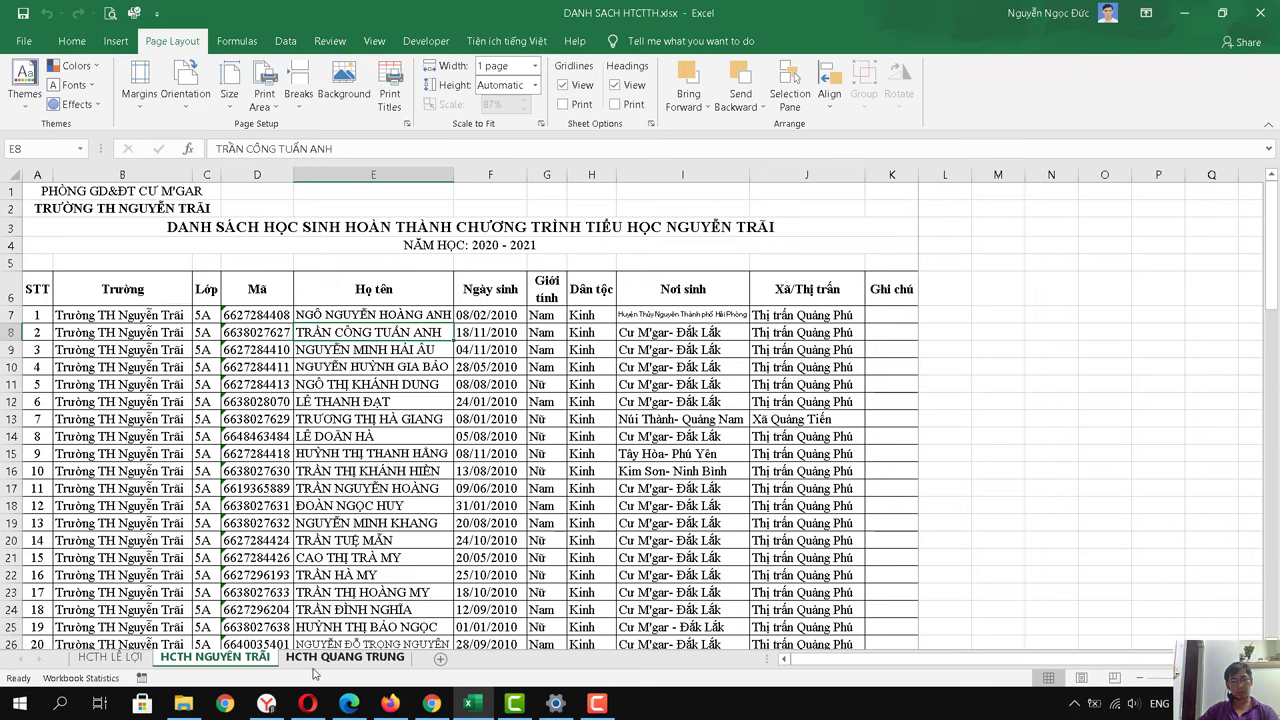
pyautogui.click(383, 660)
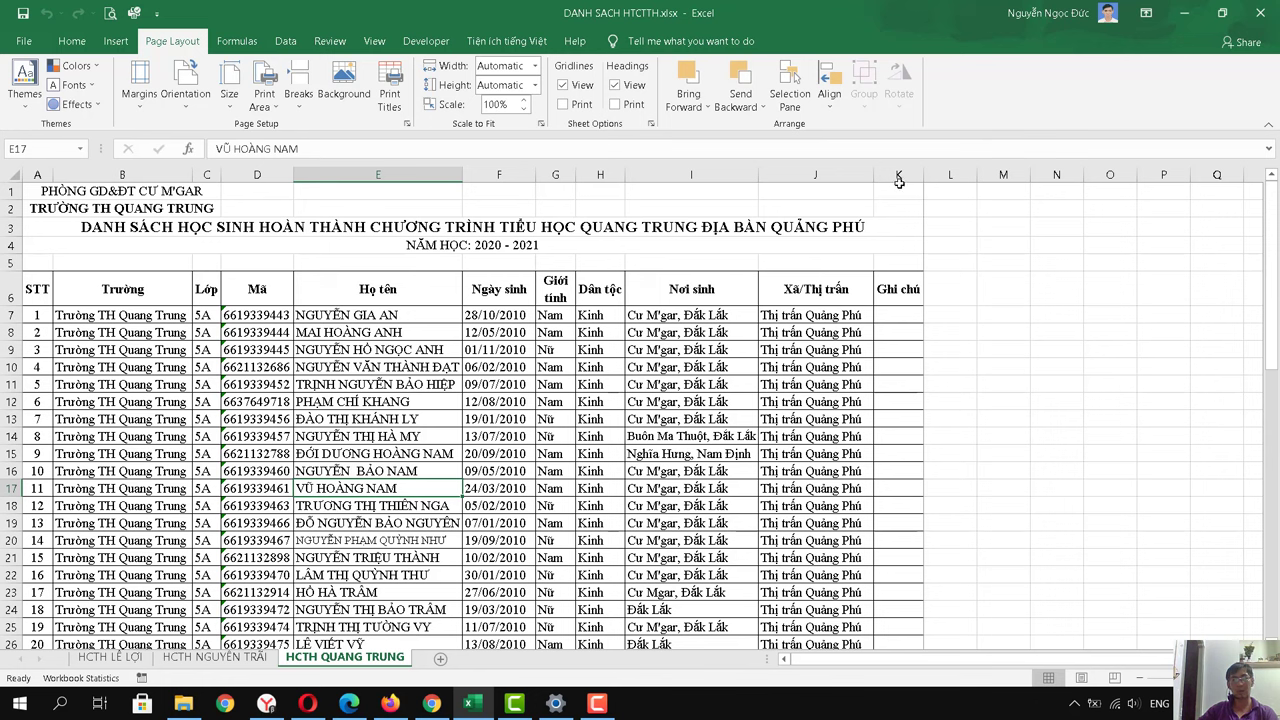
# - Select columns A to K of the student list and set them as the print area
pyautogui.click(898, 175)
pyautogui.moveTo(898, 175); pyautogui.dragTo(14, 188)
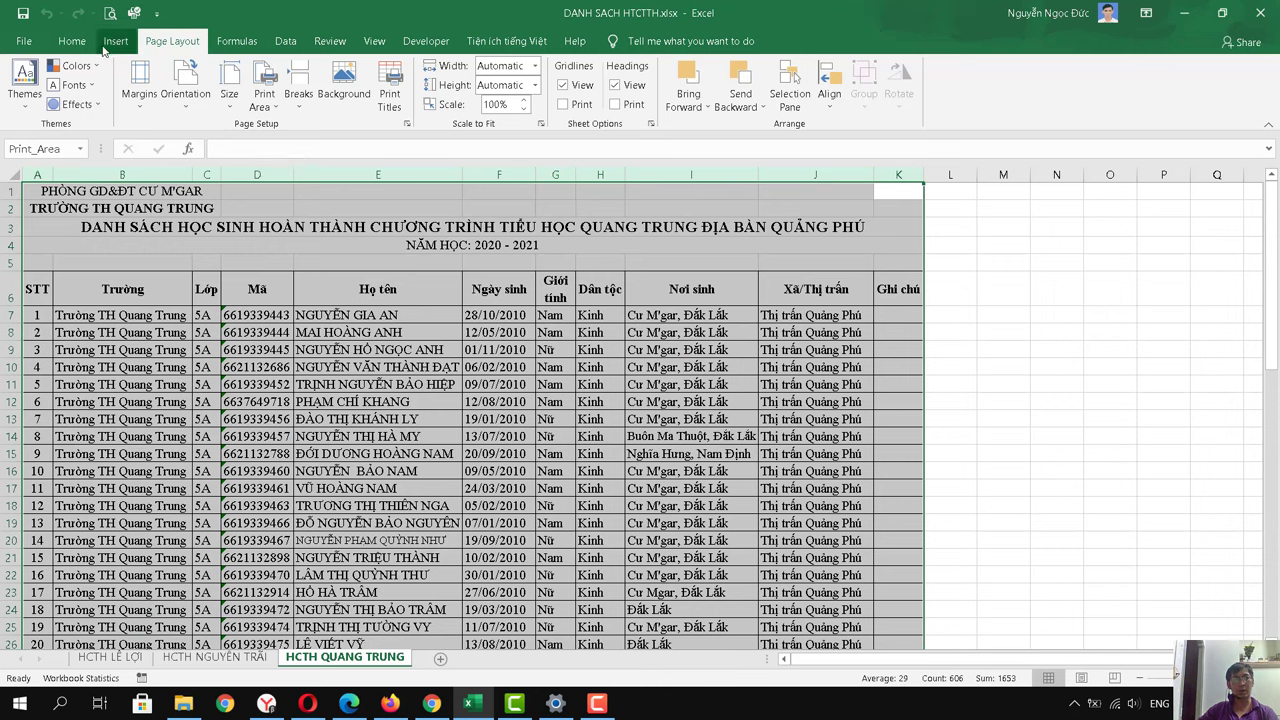
pyautogui.click(62, 44)
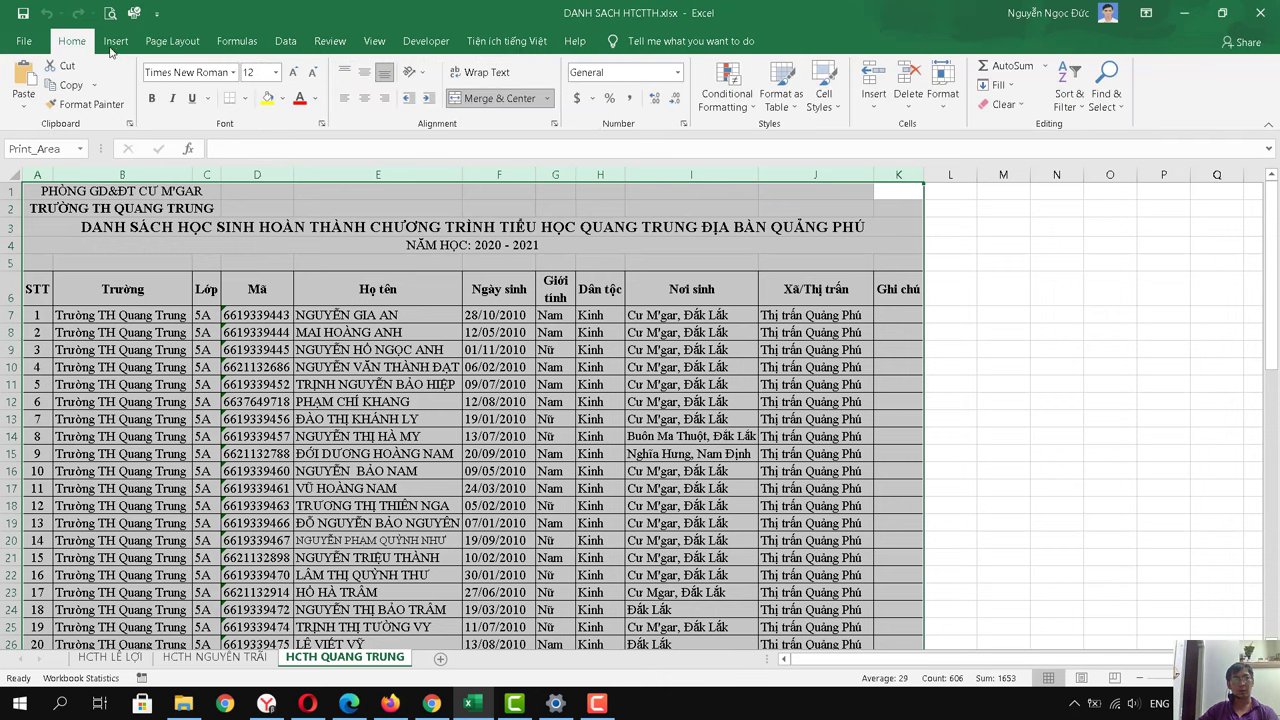
pyautogui.click(168, 47)
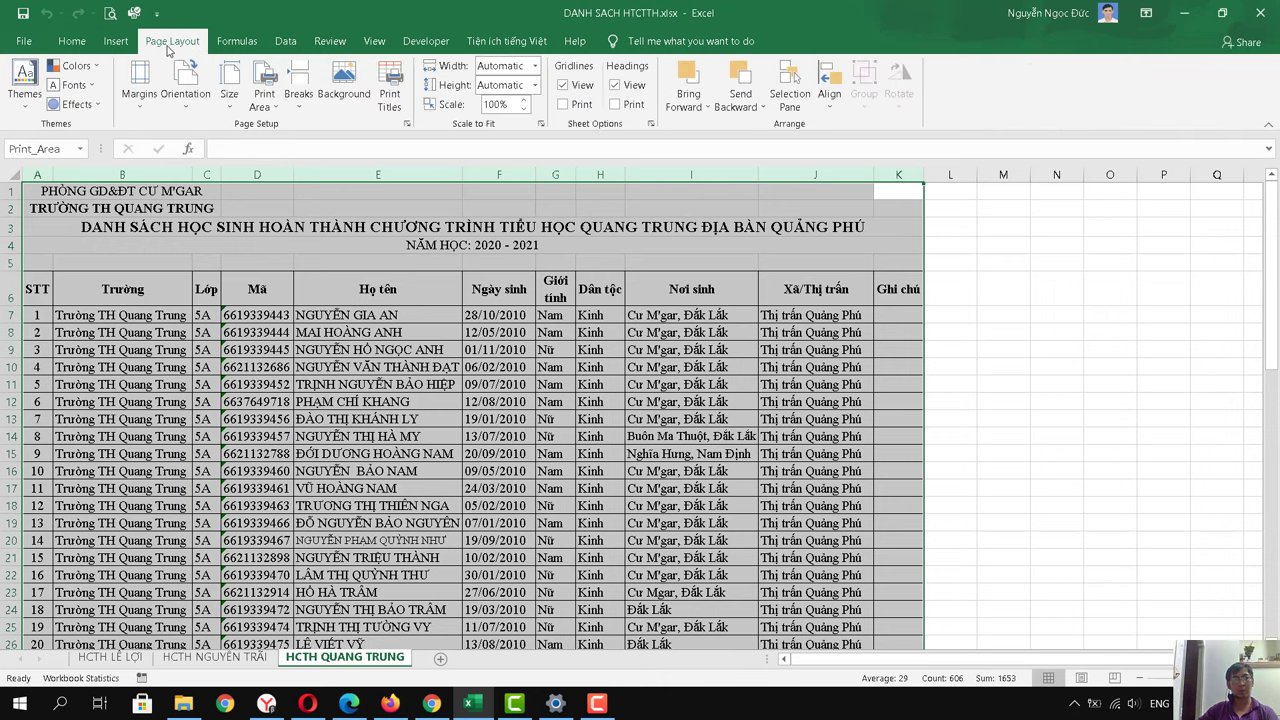
pyautogui.click(274, 117)
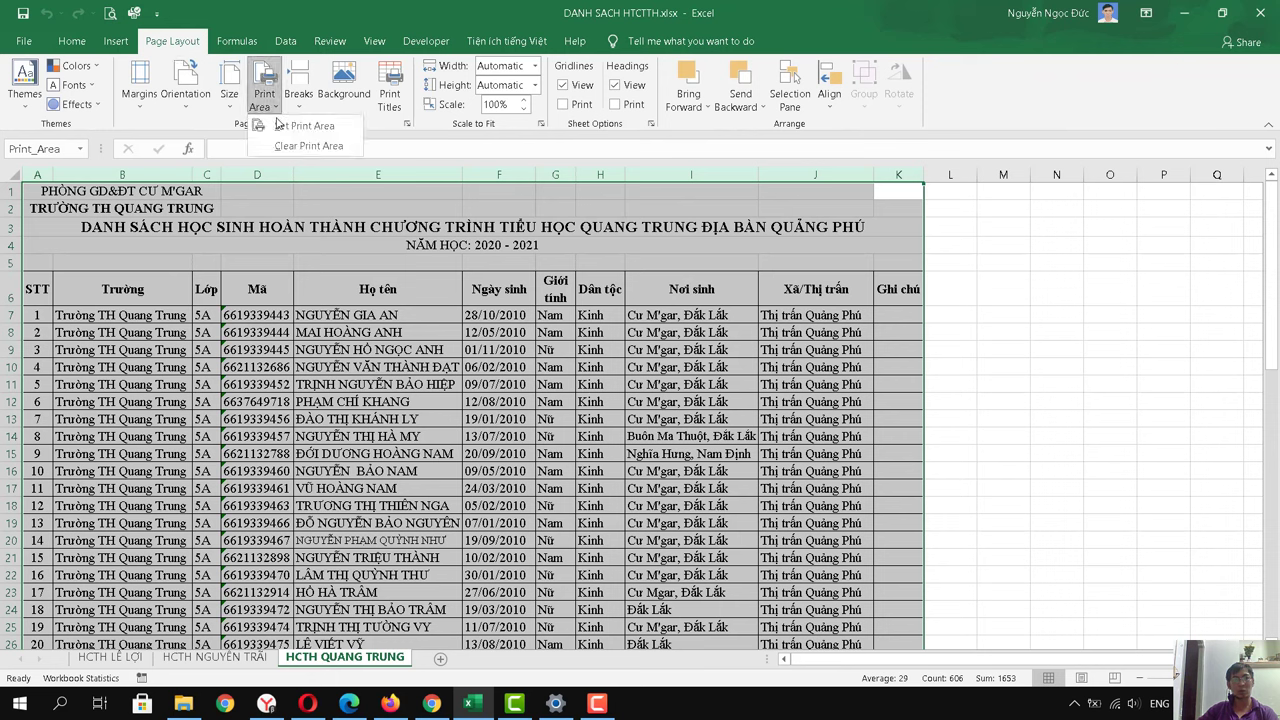
pyautogui.click(340, 135)
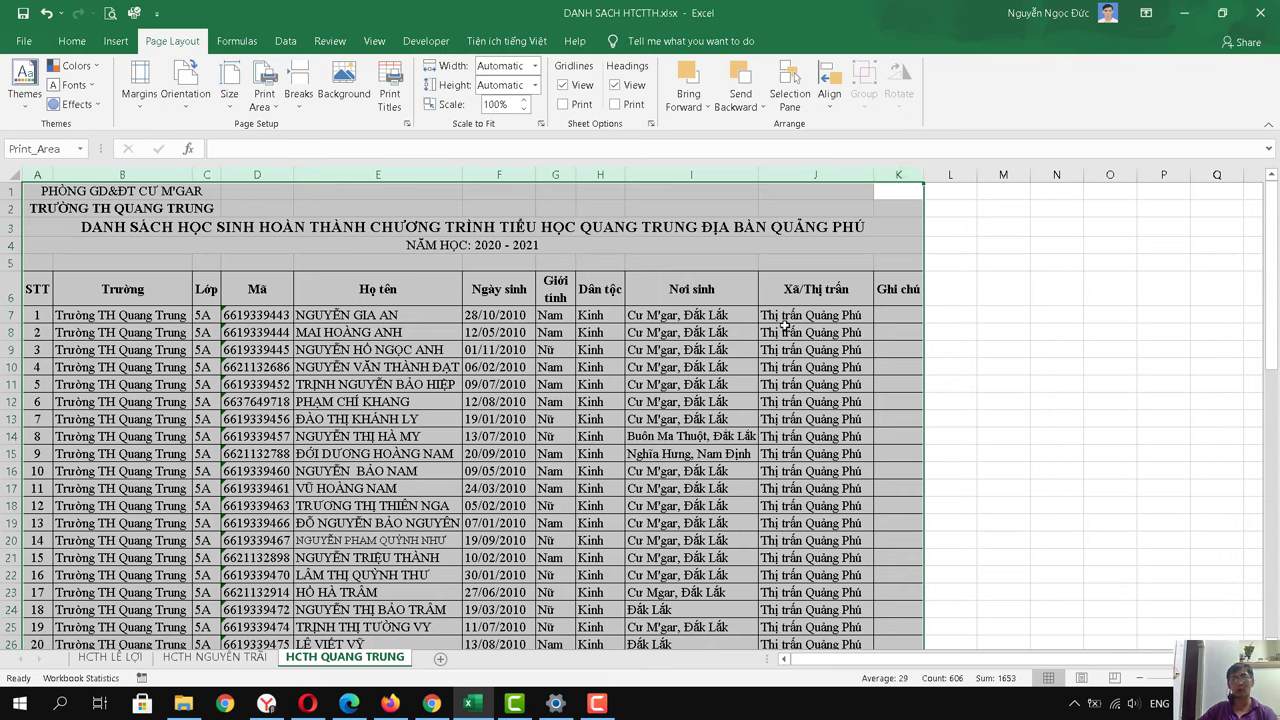
pyautogui.click(47, 225)
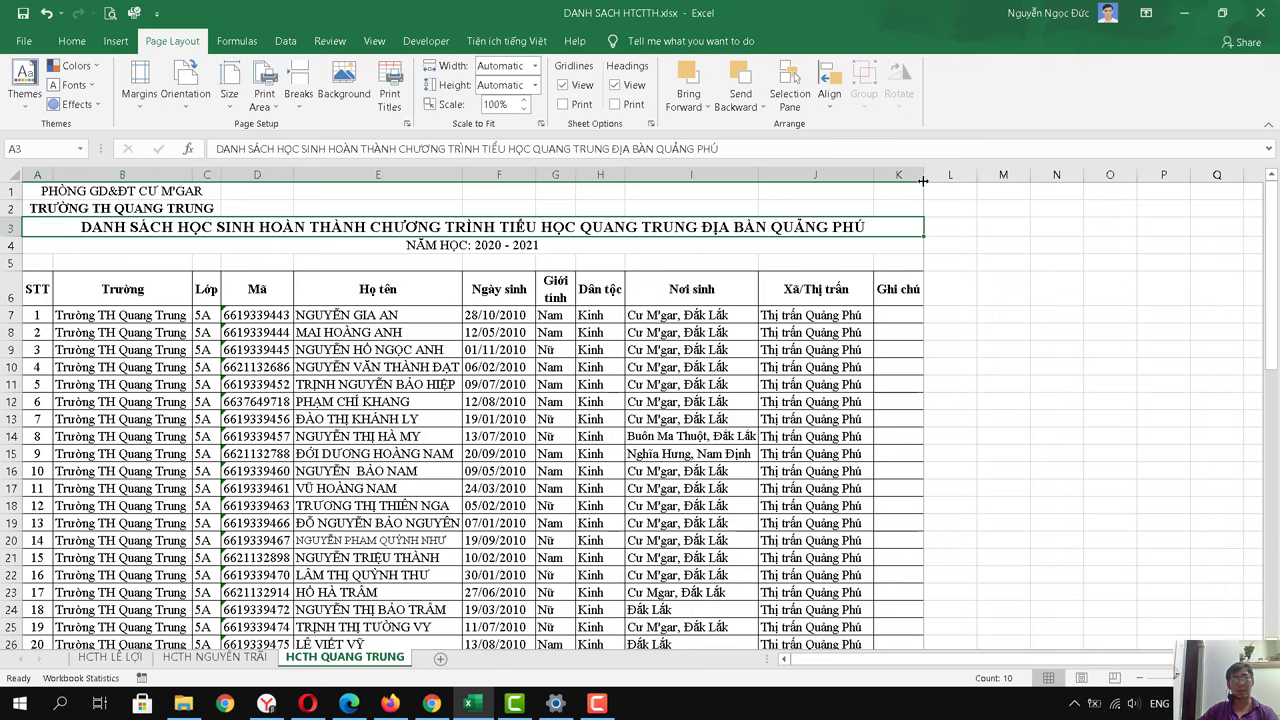
pyautogui.click(110, 13)
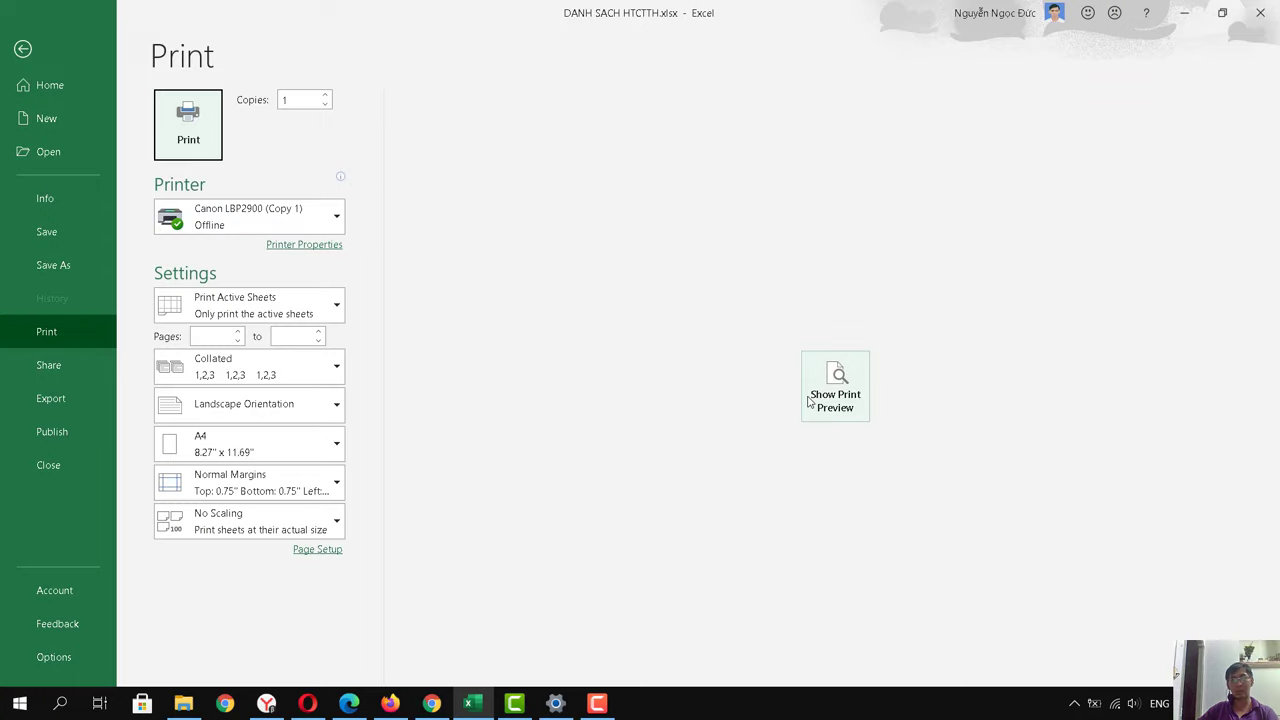
pyautogui.scroll(-2, 822, 430)
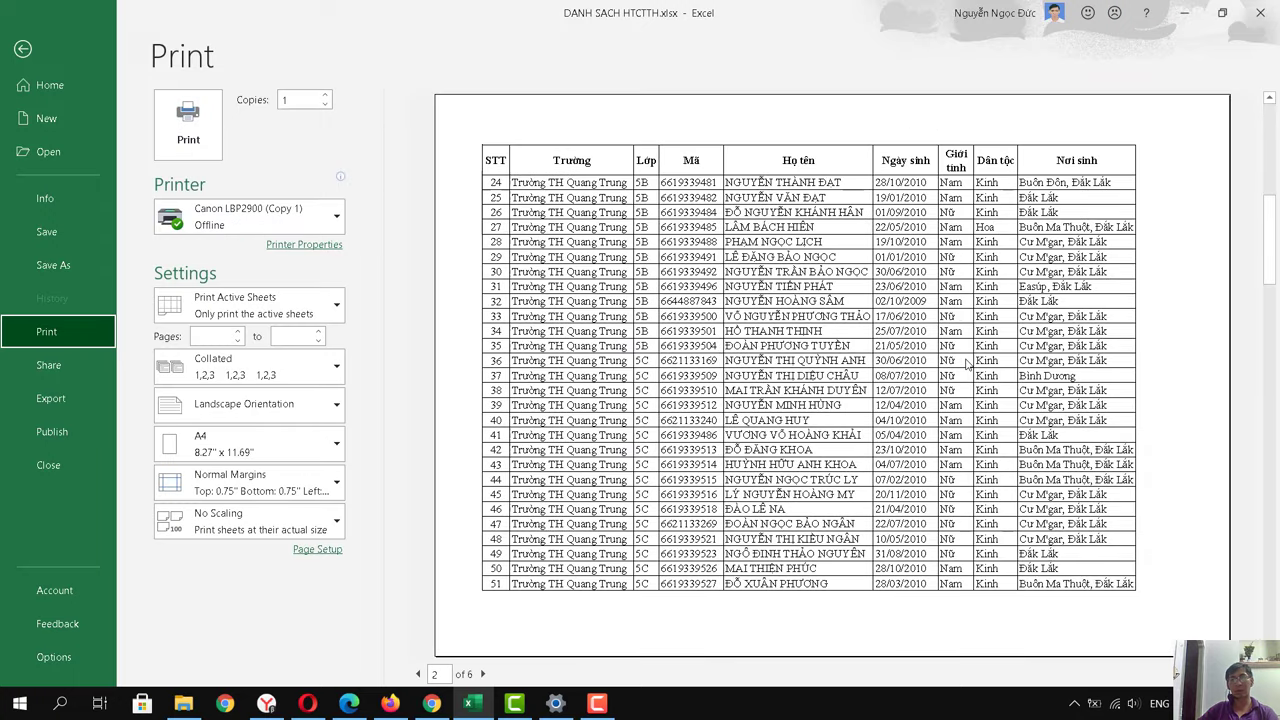
pyautogui.scroll(-2, 866, 402)
pyautogui.scroll(2, 863, 410)
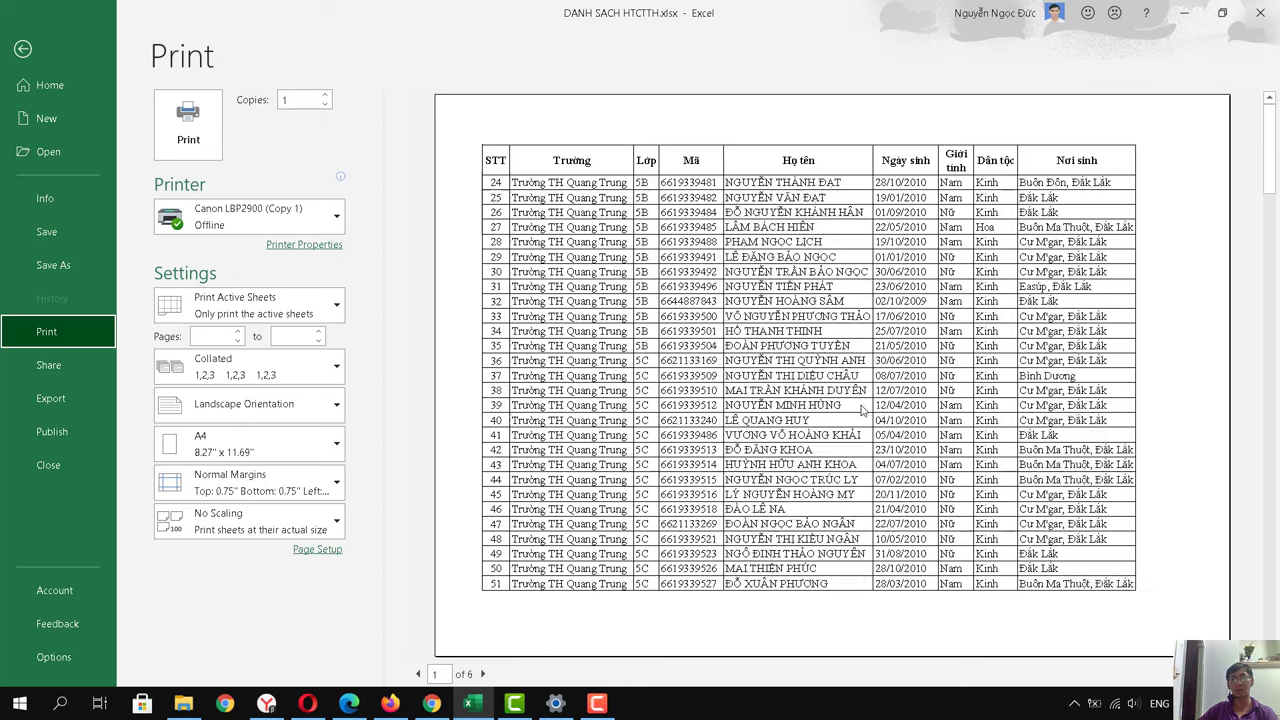
pyautogui.scroll(2, 863, 410)
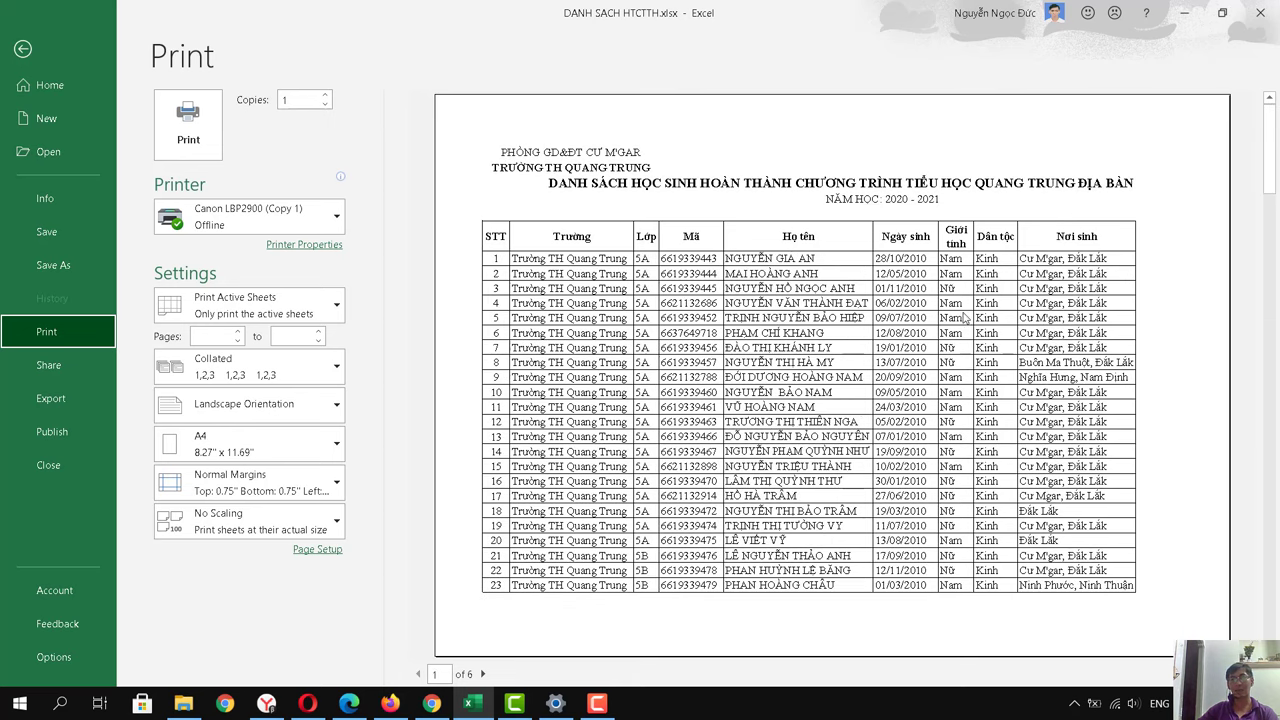
pyautogui.click(36, 52)
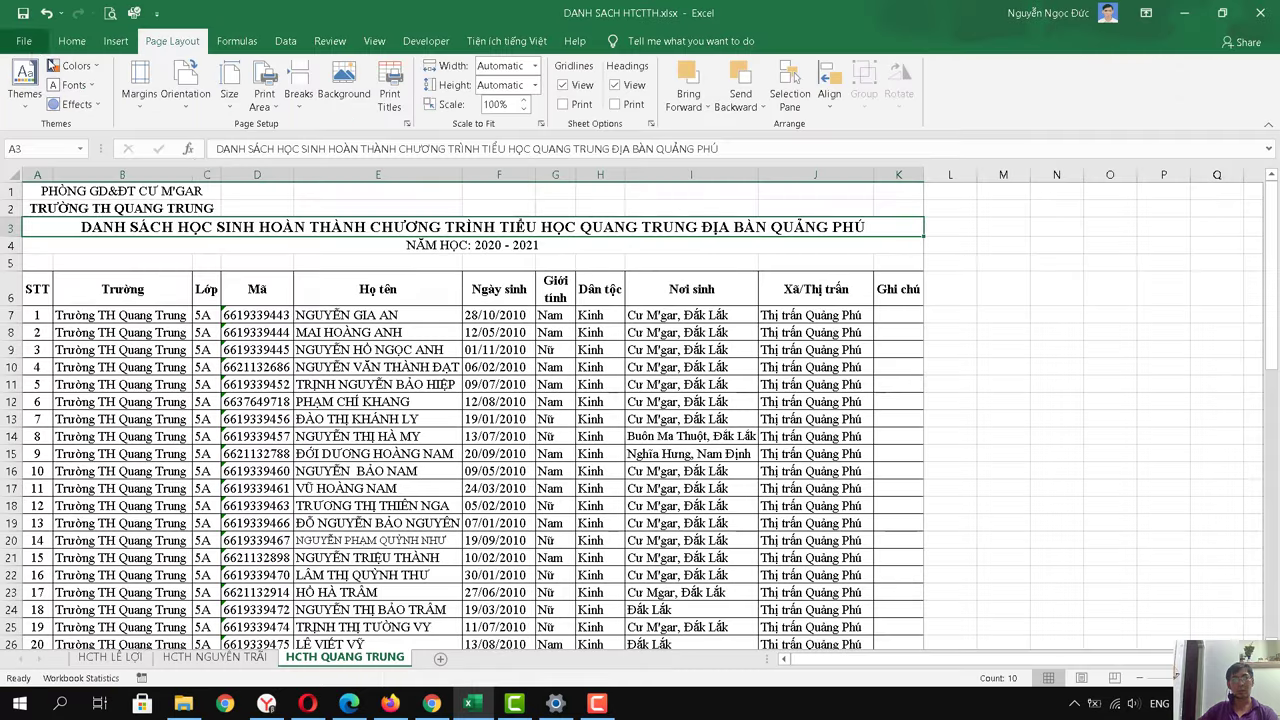
# - Reopen the HCTH QUANG TRUNG print preview, still showing page 1 of 6 with no scaling
pyautogui.click(271, 331)
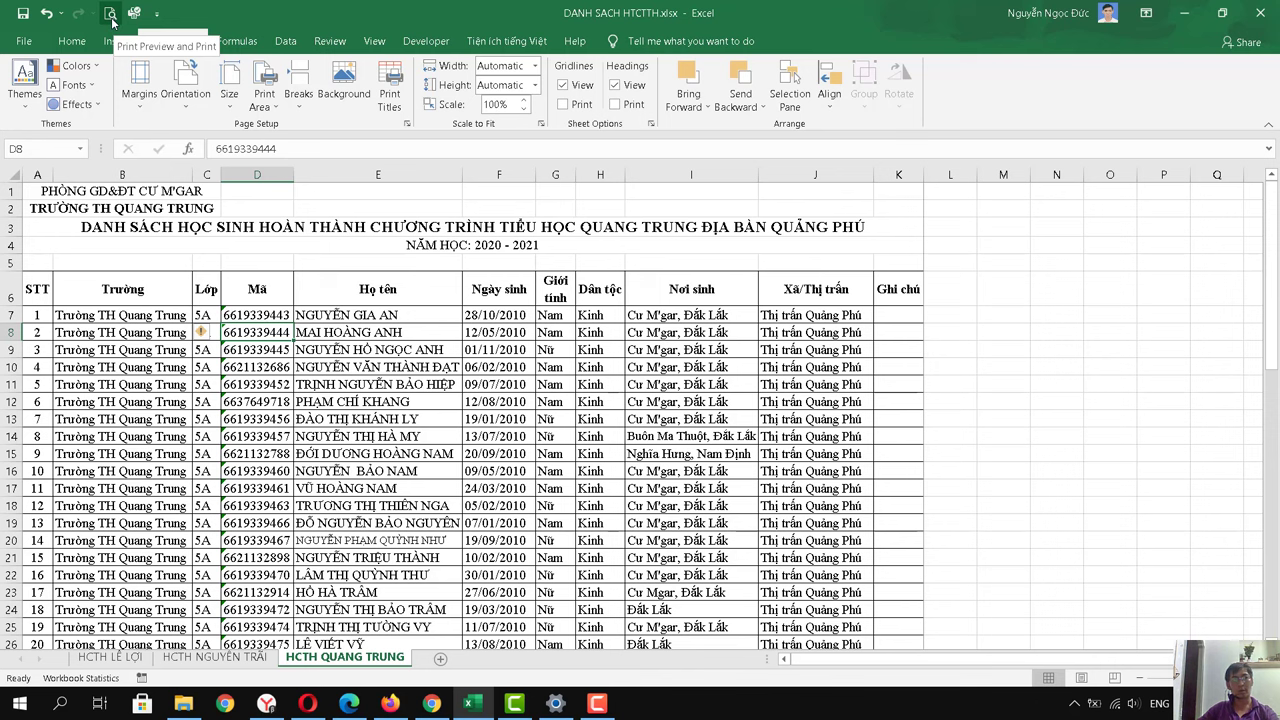
pyautogui.click(110, 13)
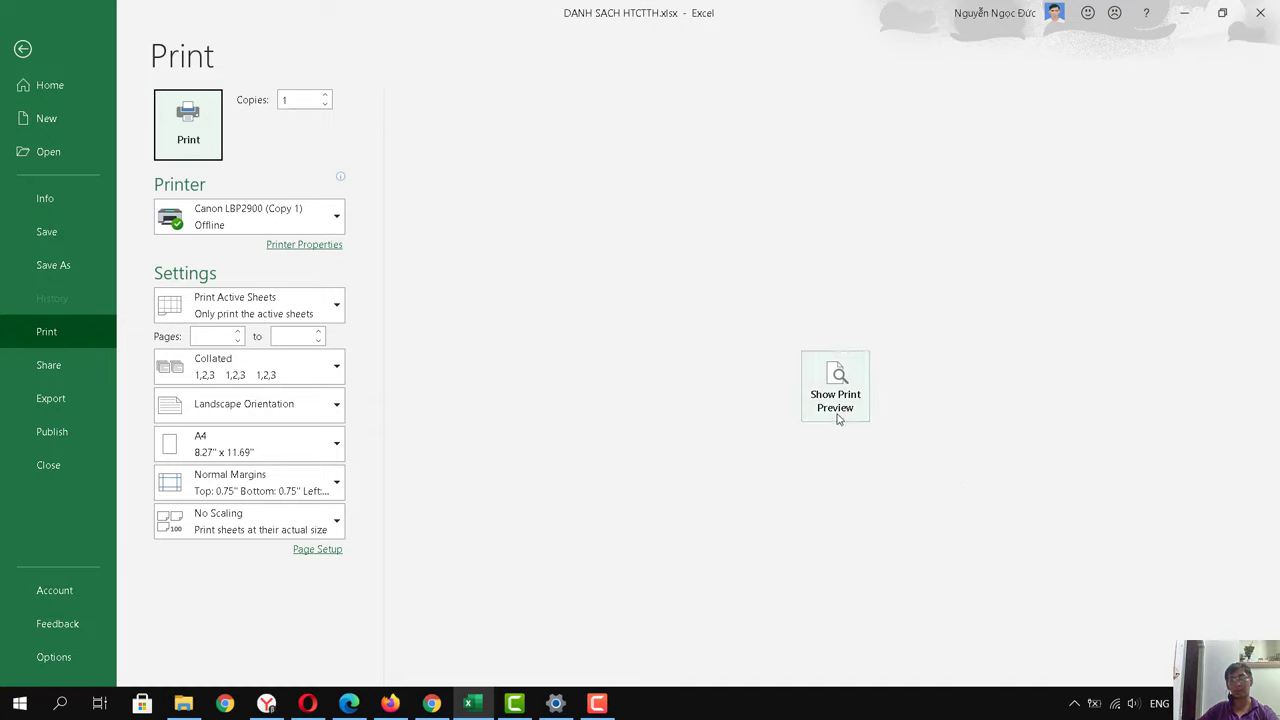
pyautogui.click(838, 416)
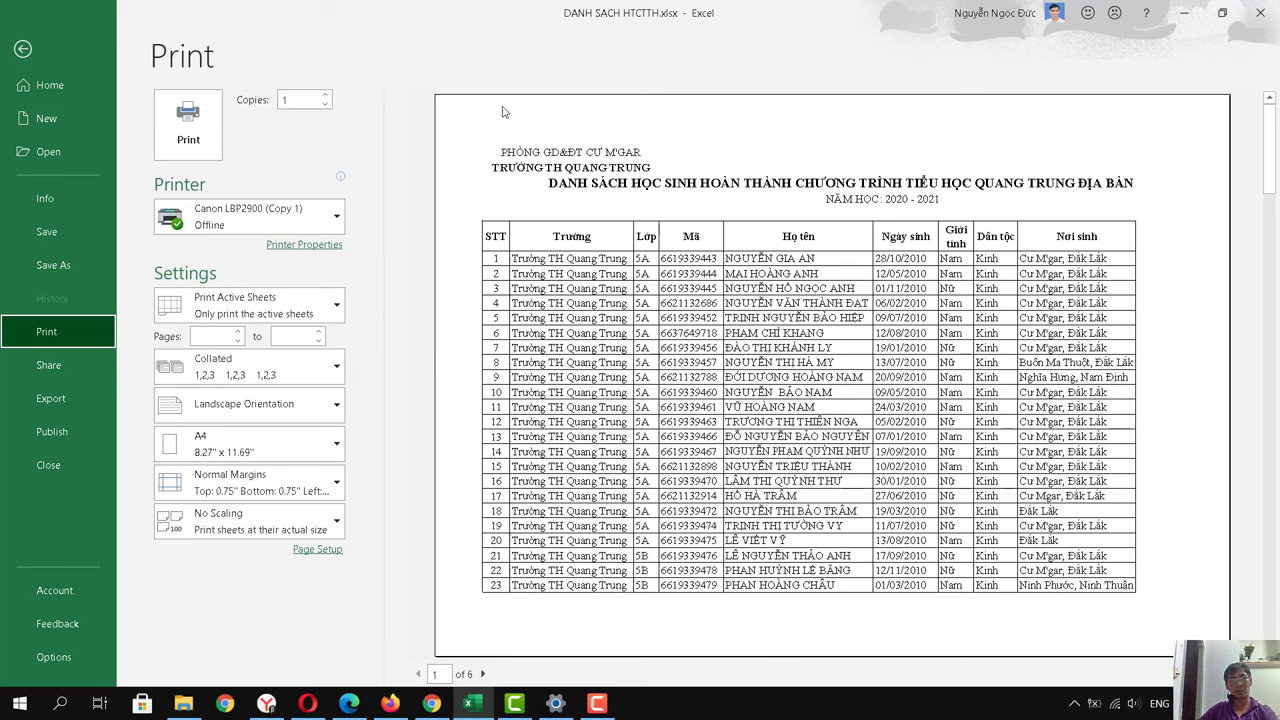
pyautogui.click(20, 49)
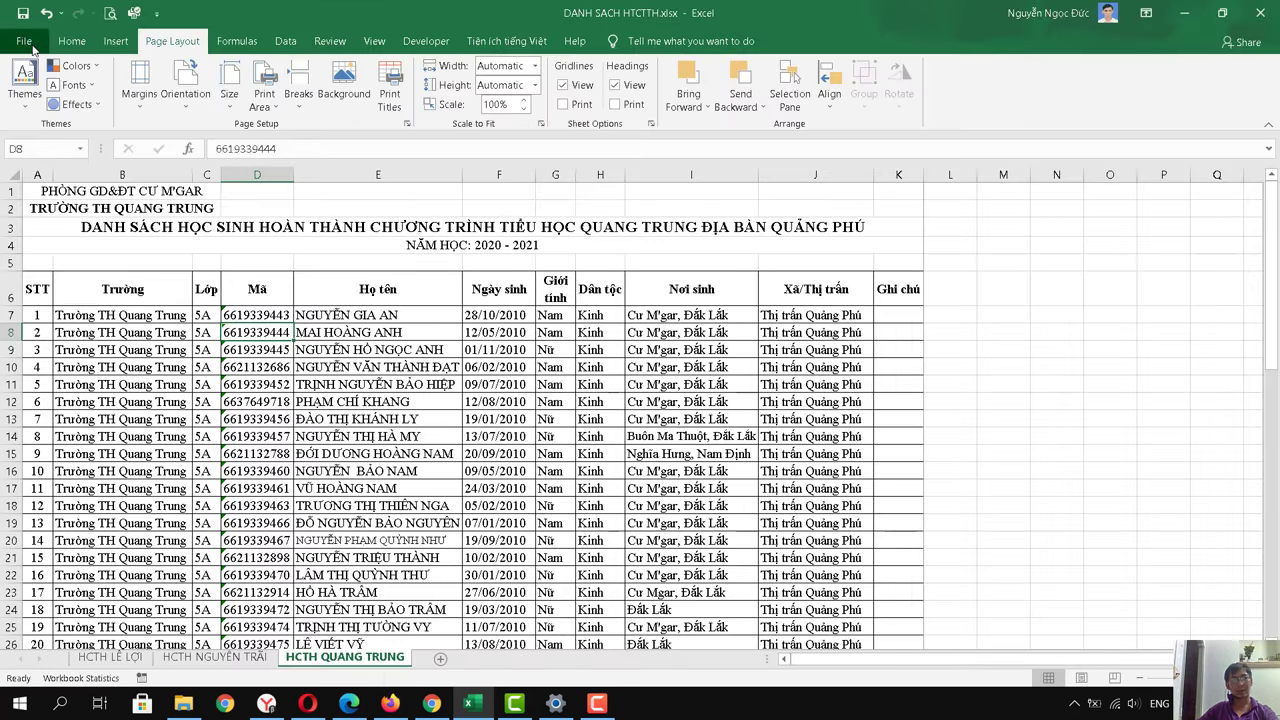
pyautogui.click(24, 41)
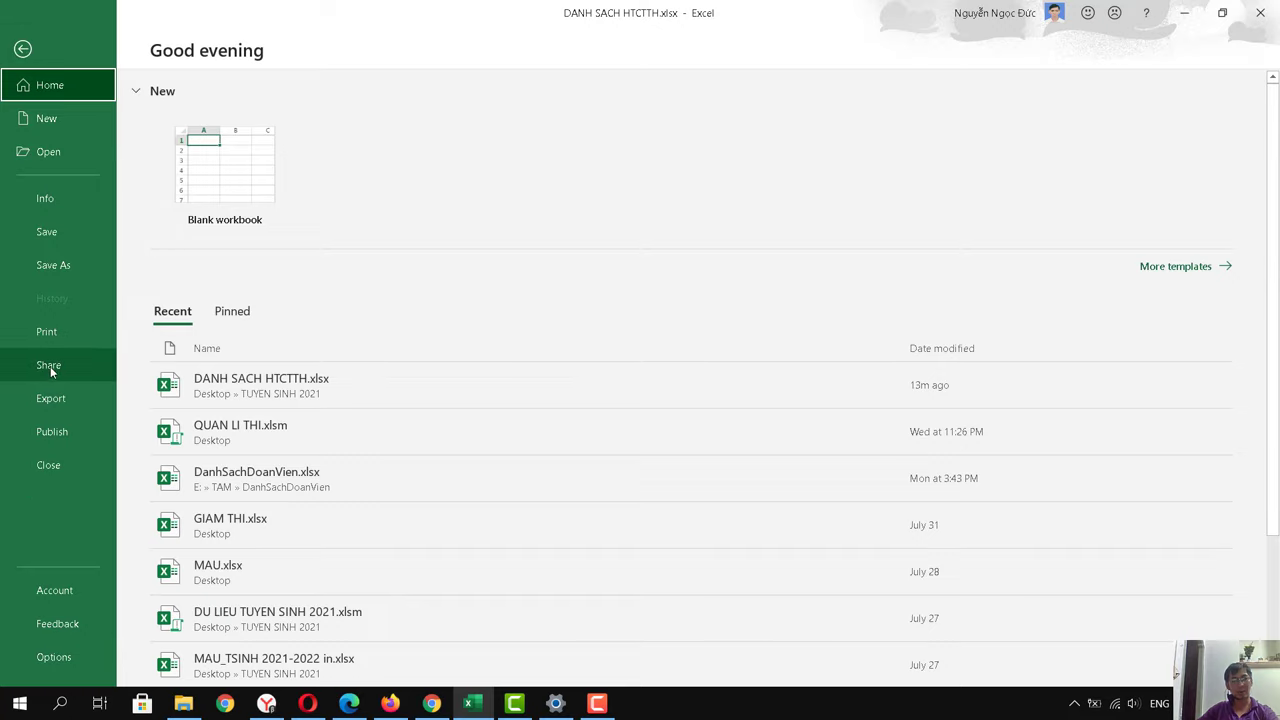
pyautogui.click(50, 332)
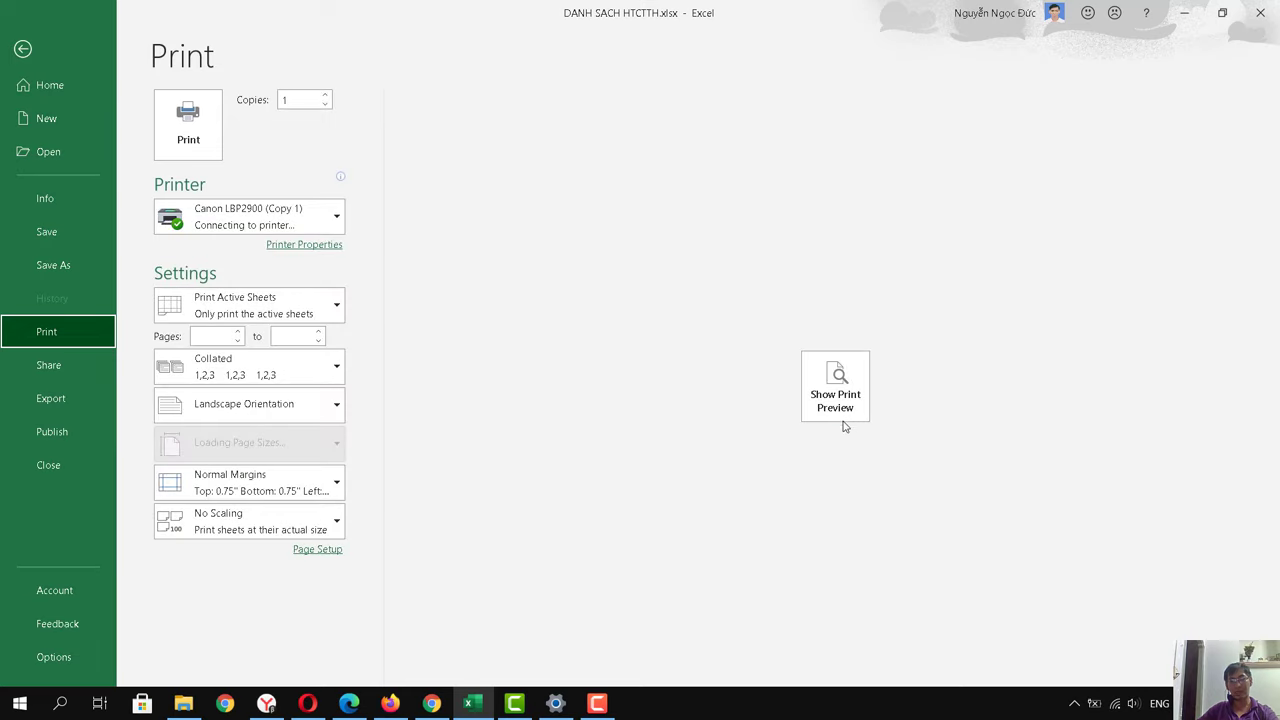
pyautogui.click(846, 413)
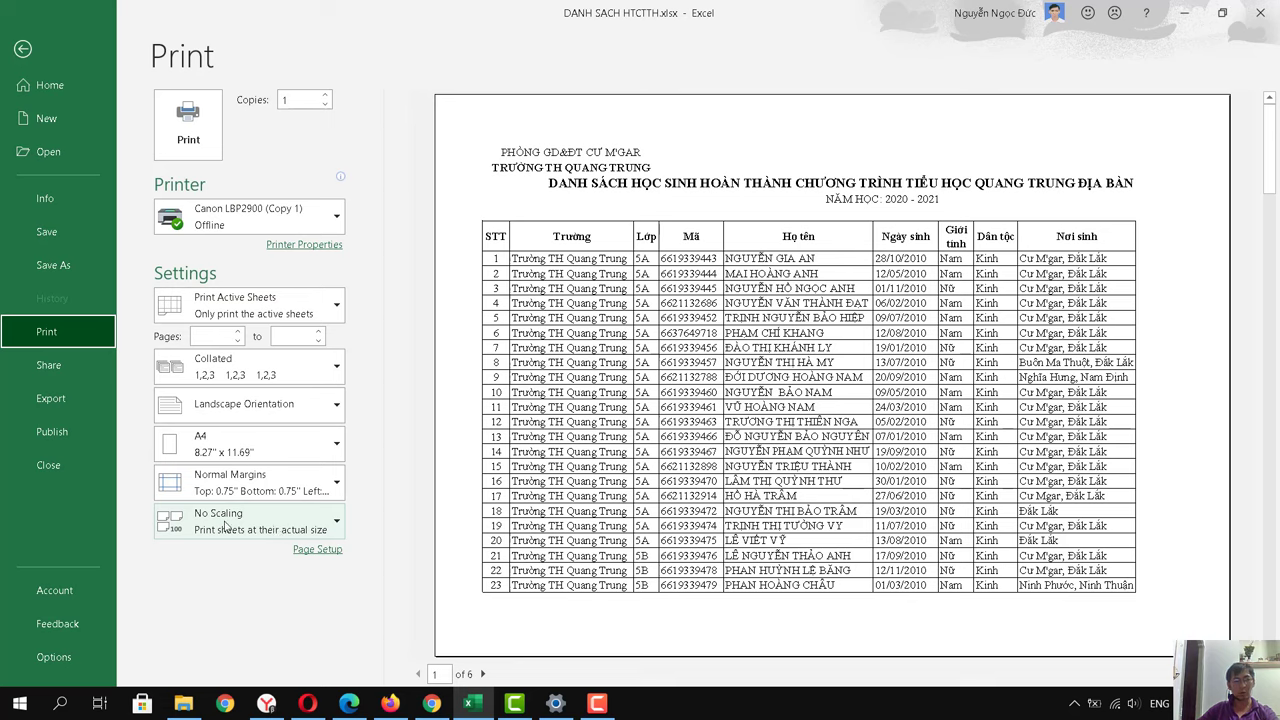
# - Change scaling from No Scaling to Fit All Columns on One Page, reducing the printout to 2 pages
pyautogui.click(339, 524)
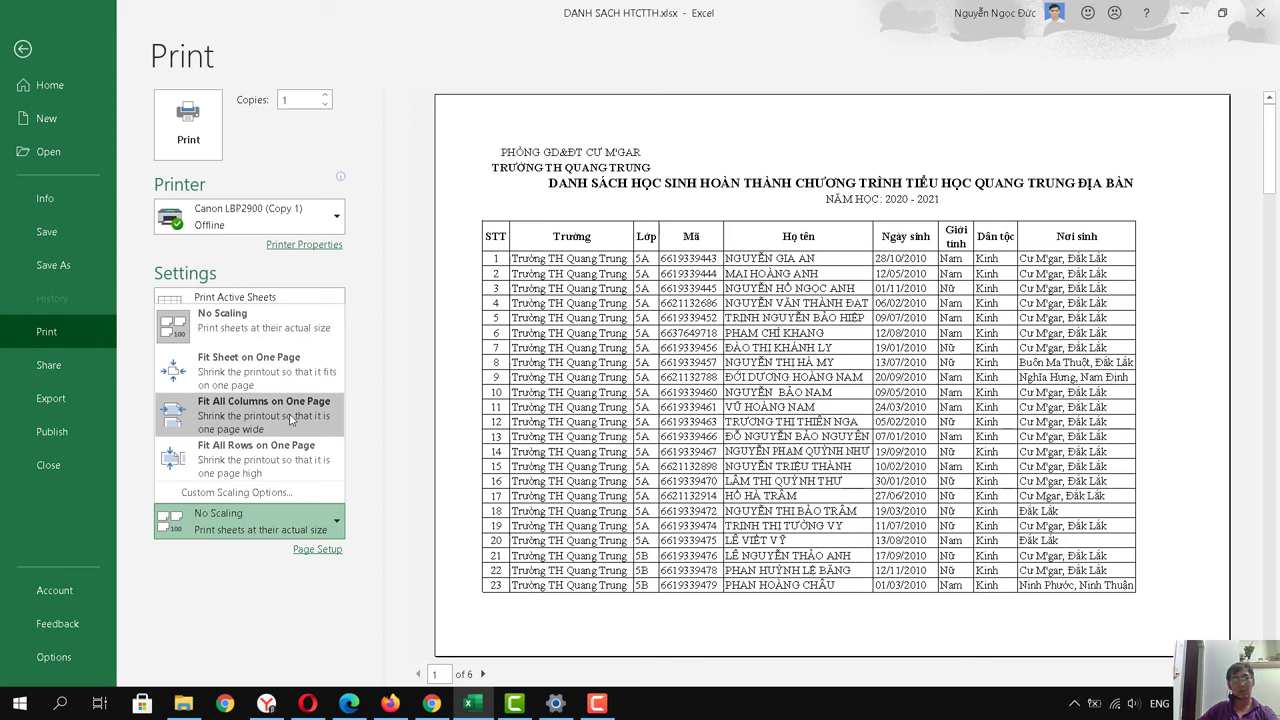
pyautogui.click(291, 419)
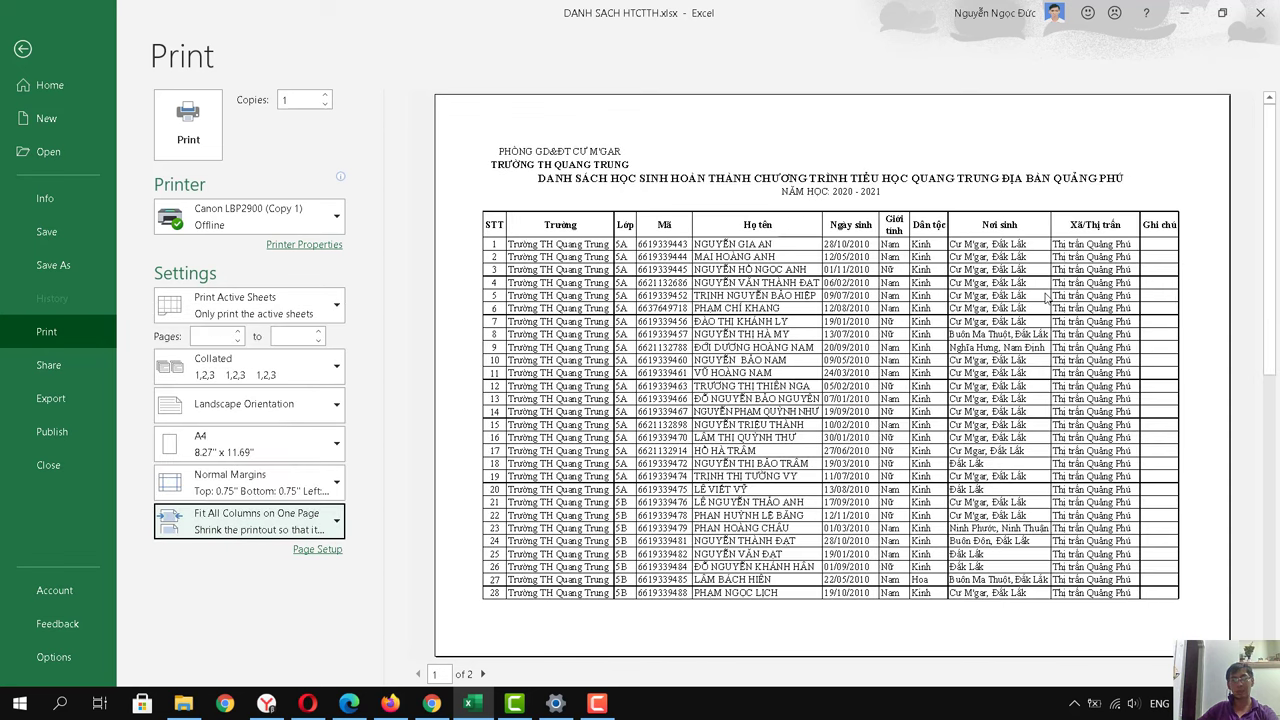
pyautogui.scroll(-1, 843, 240)
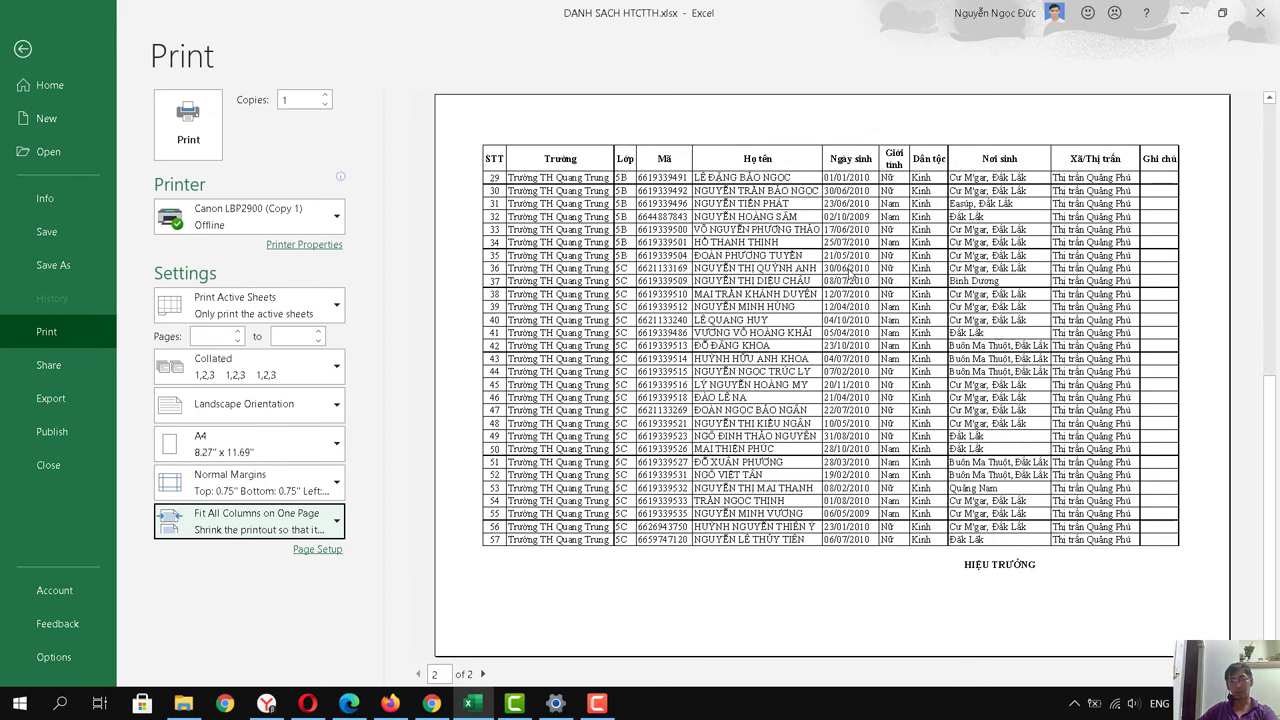
pyautogui.scroll(1, 848, 268)
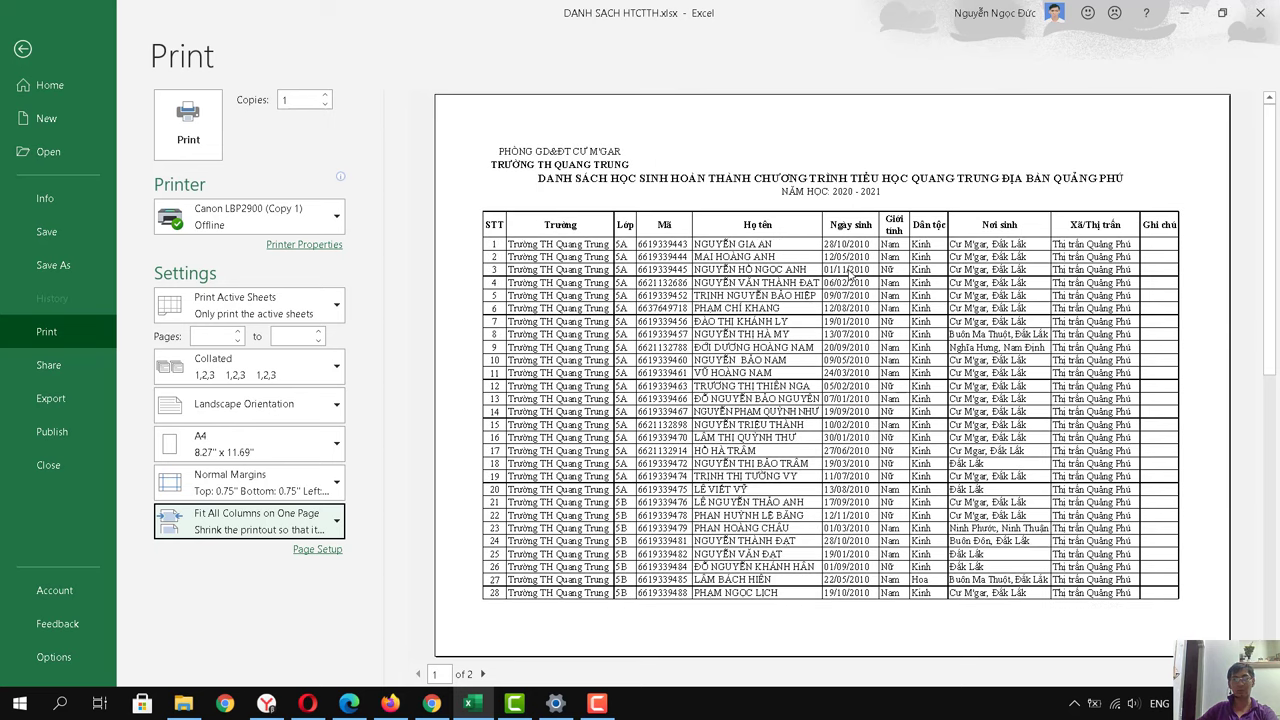
pyautogui.scroll(-1, 848, 270)
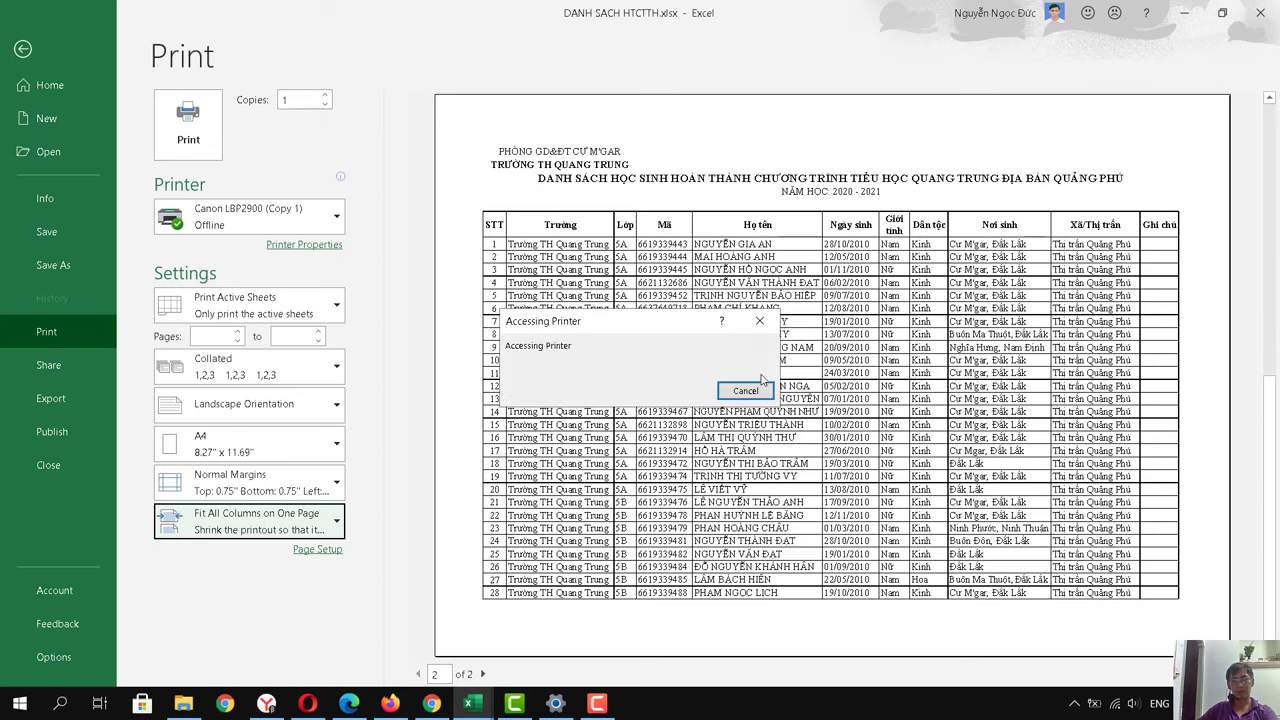
pyautogui.click(755, 389)
# - Reopen the print preview and review both pages, ending on students 29–57 and the HIỆU TRƯỞNG line
pyautogui.click(636, 472)
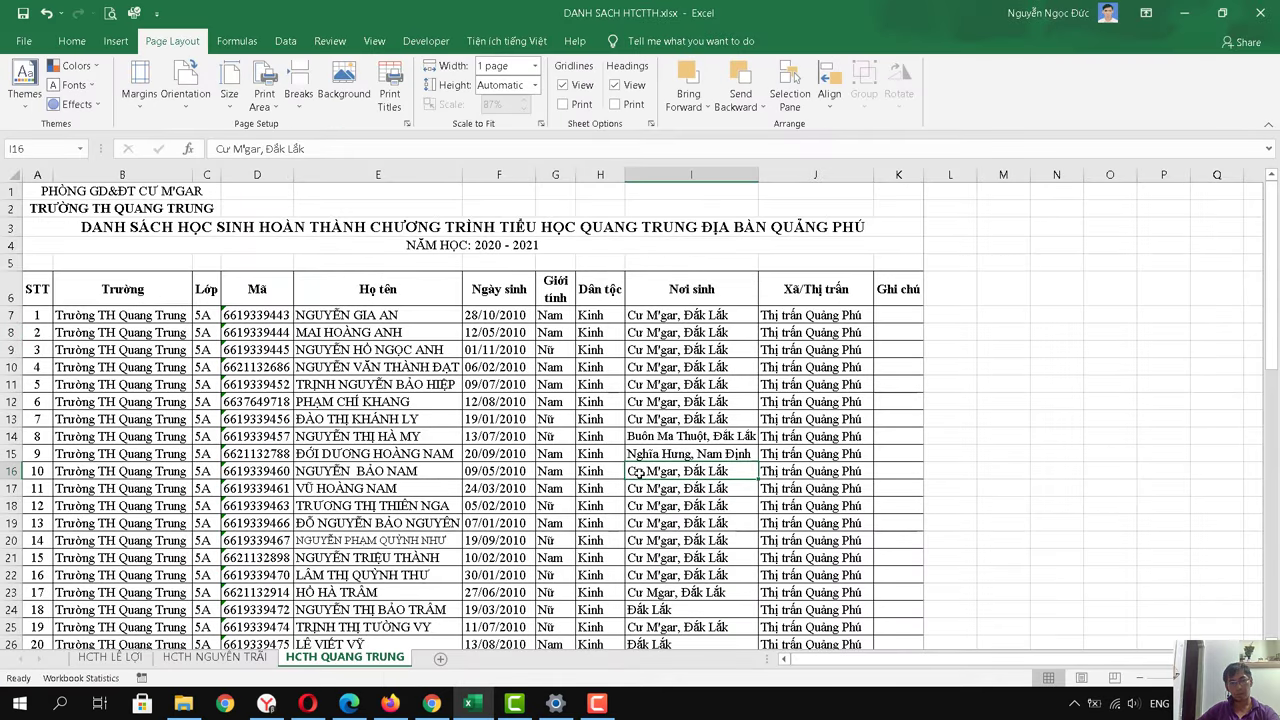
pyautogui.click(450, 436)
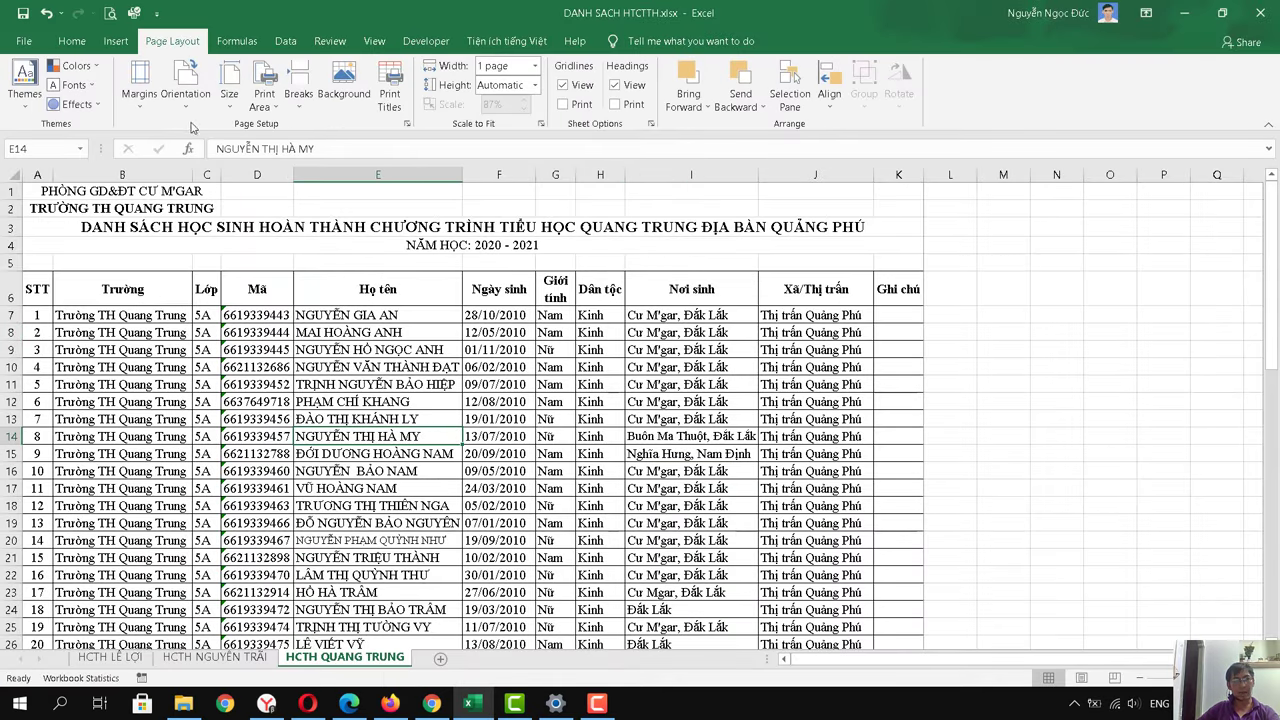
pyautogui.click(110, 13)
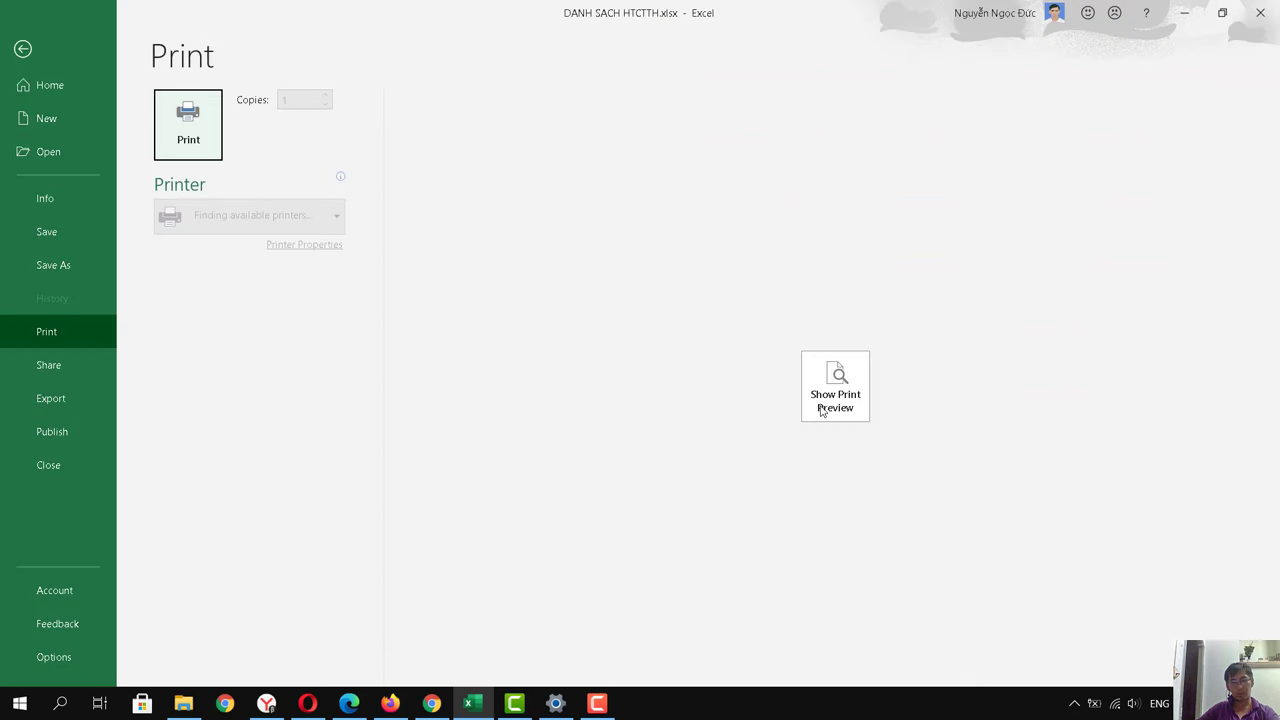
pyautogui.click(821, 410)
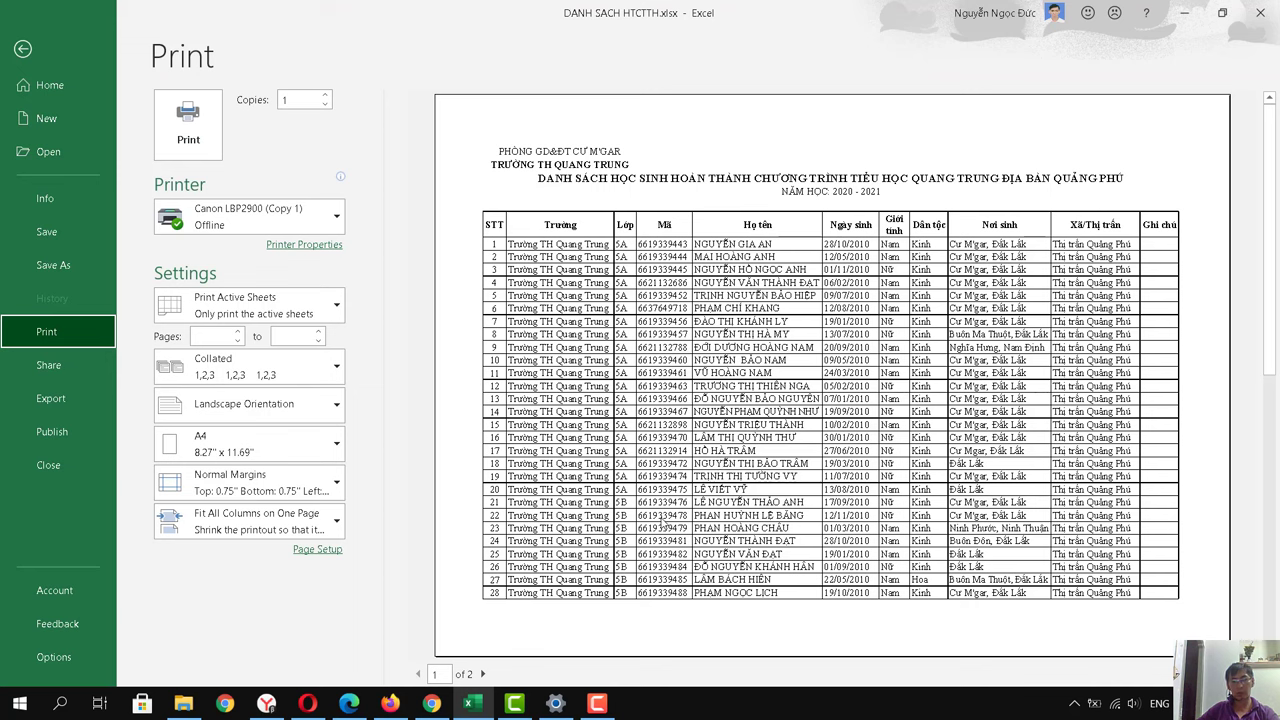
pyautogui.scroll(-1, 665, 522)
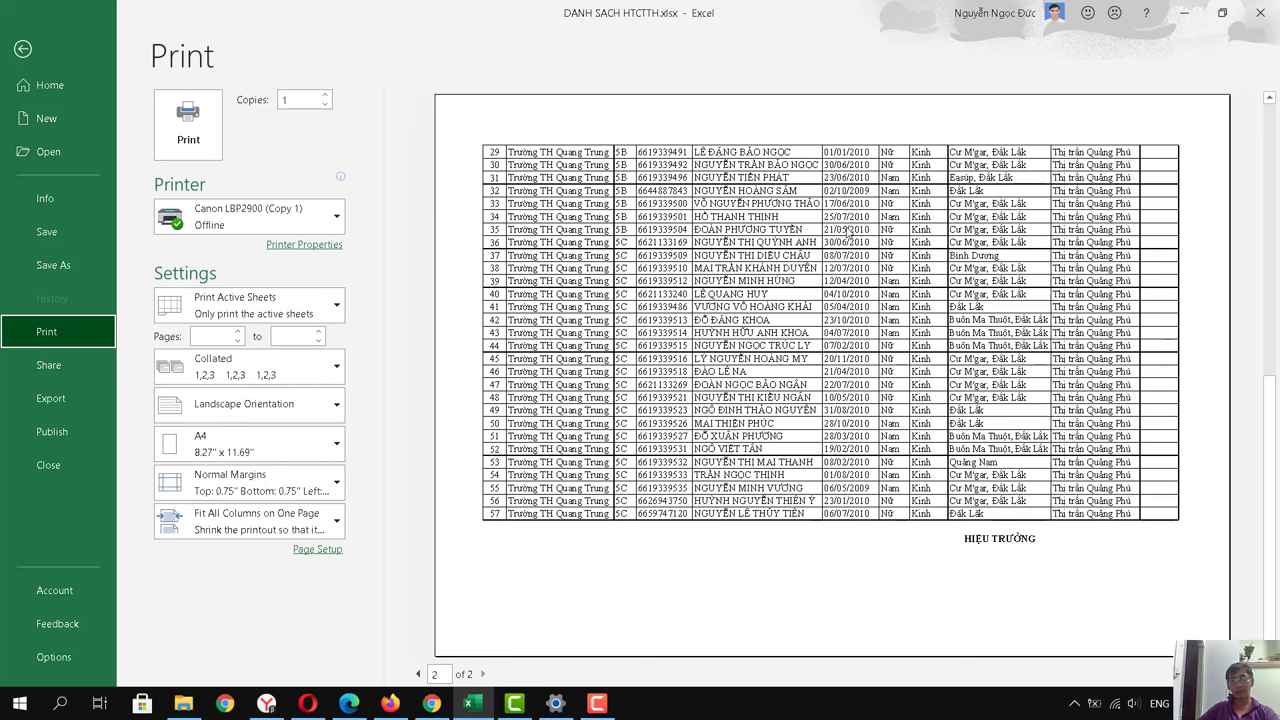
pyautogui.scroll(1, 837, 233)
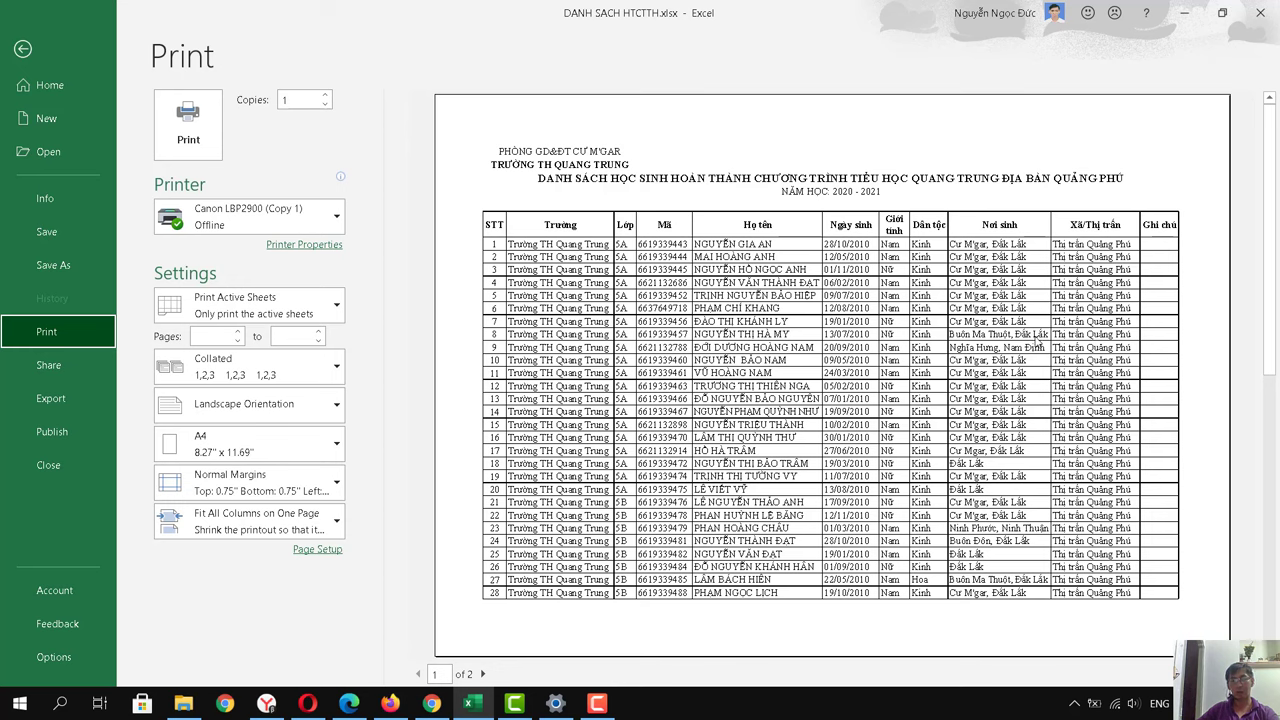
pyautogui.scroll(-1, 776, 374)
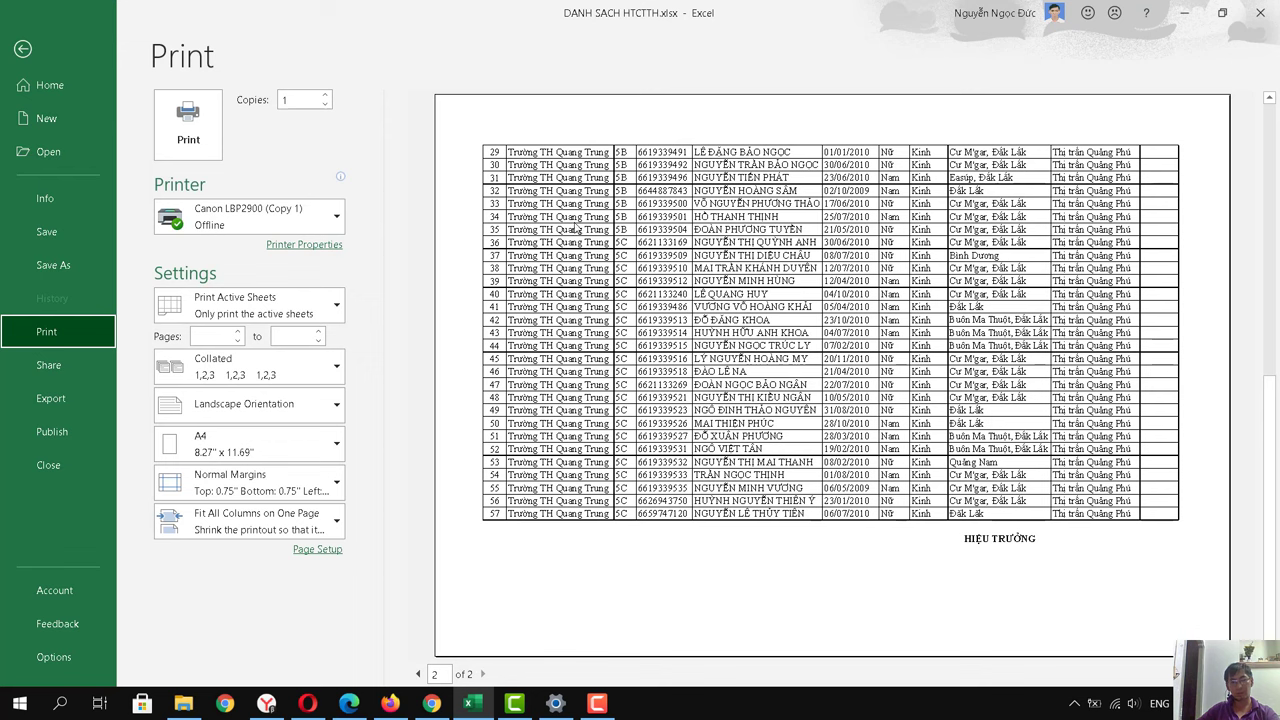
# - In Page Layout > Print Titles, set Rows to repeat at top to $6:$6 and confirm with OK
pyautogui.click(22, 48)
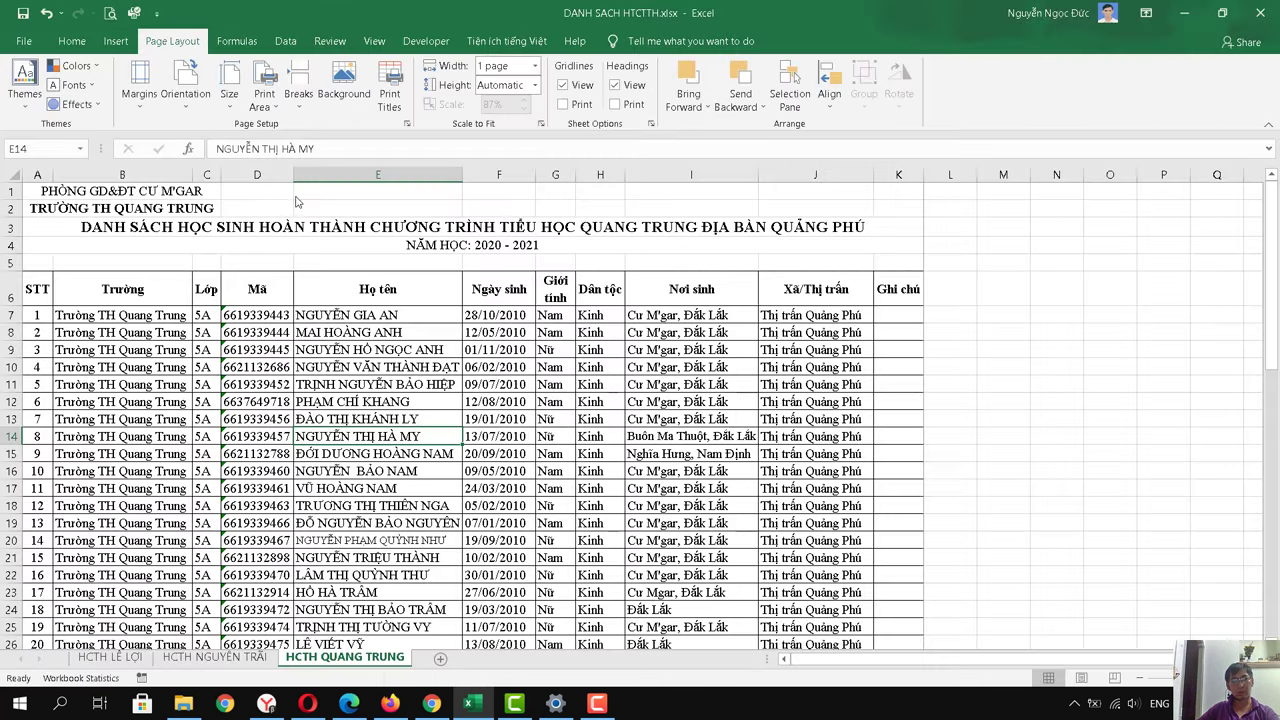
pyautogui.click(71, 41)
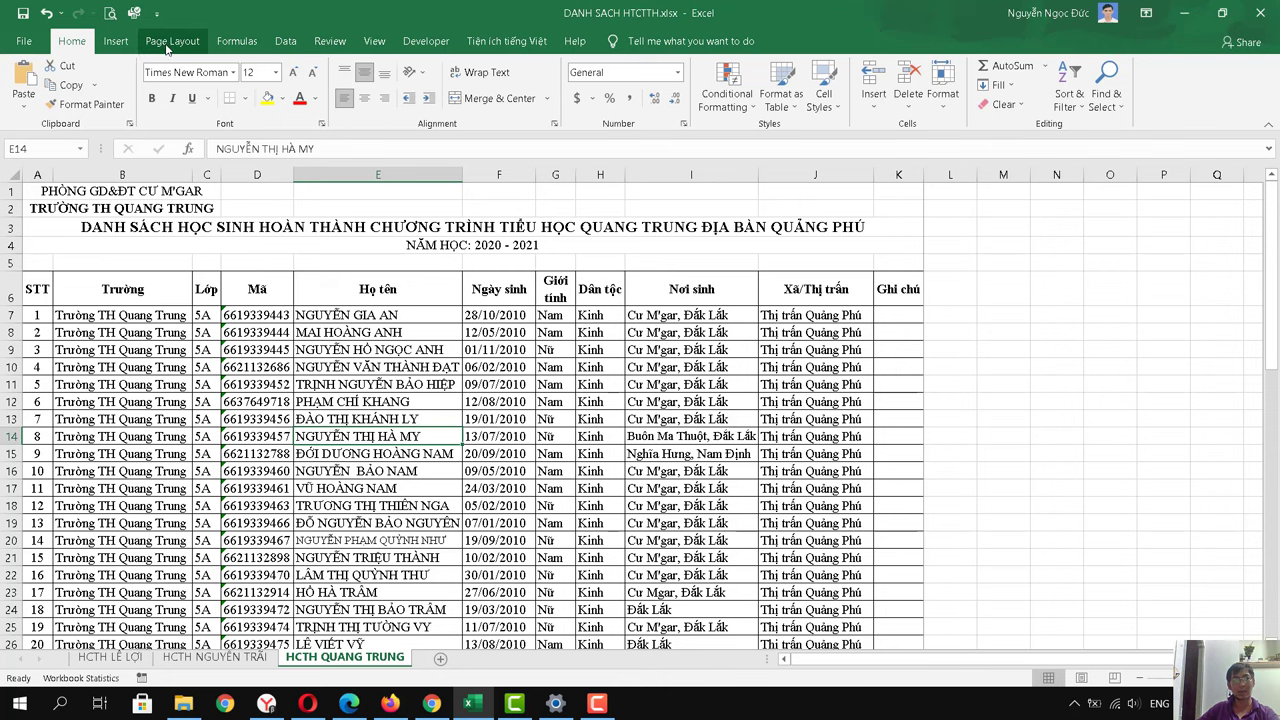
pyautogui.click(172, 41)
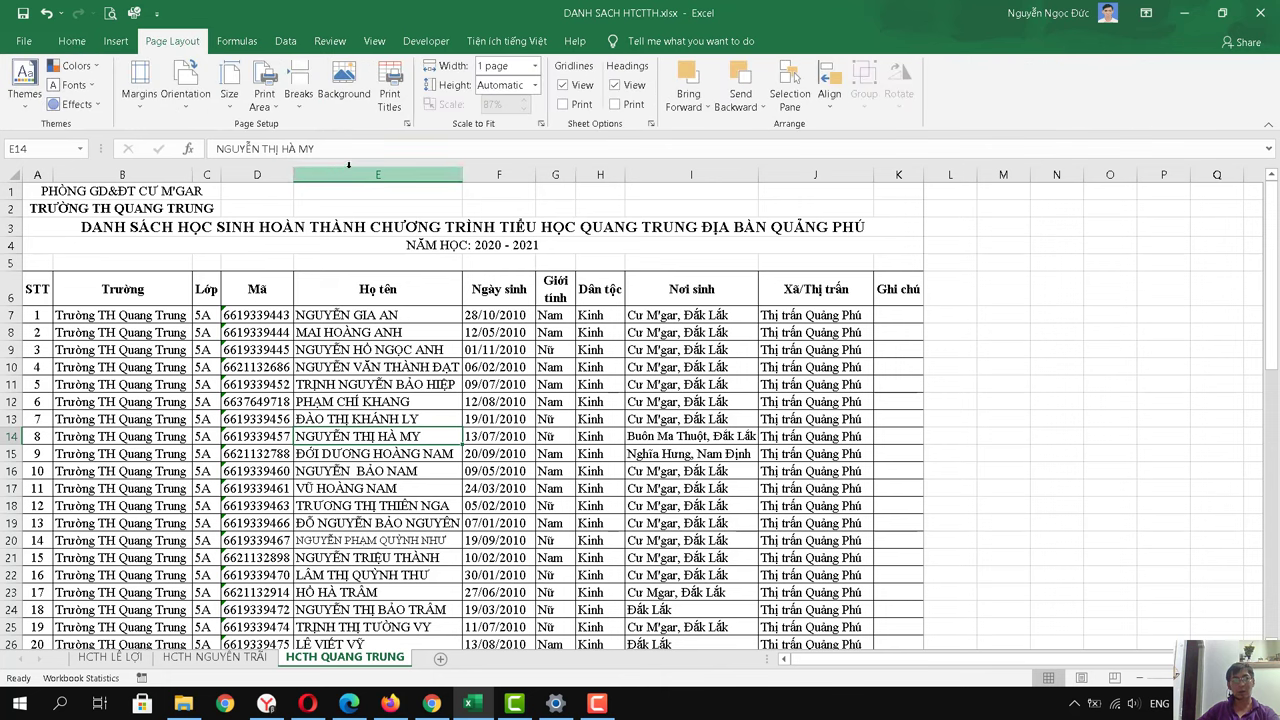
pyautogui.click(390, 96)
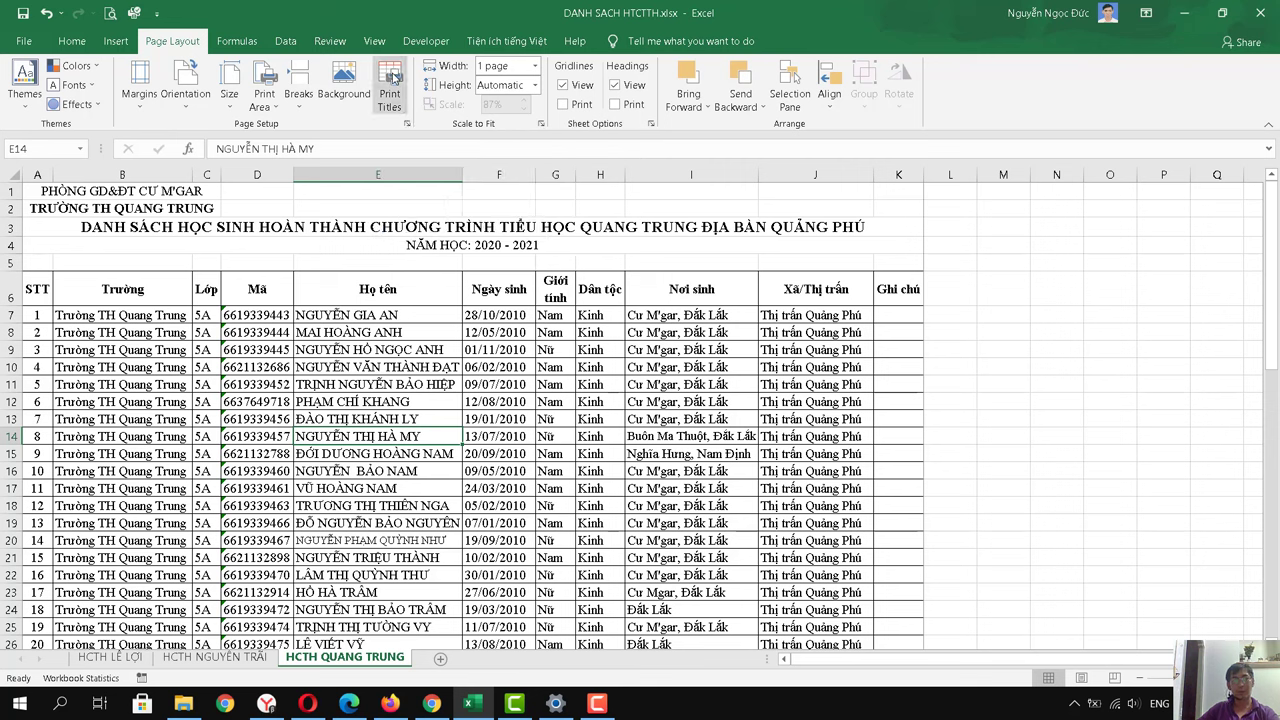
pyautogui.click(391, 95)
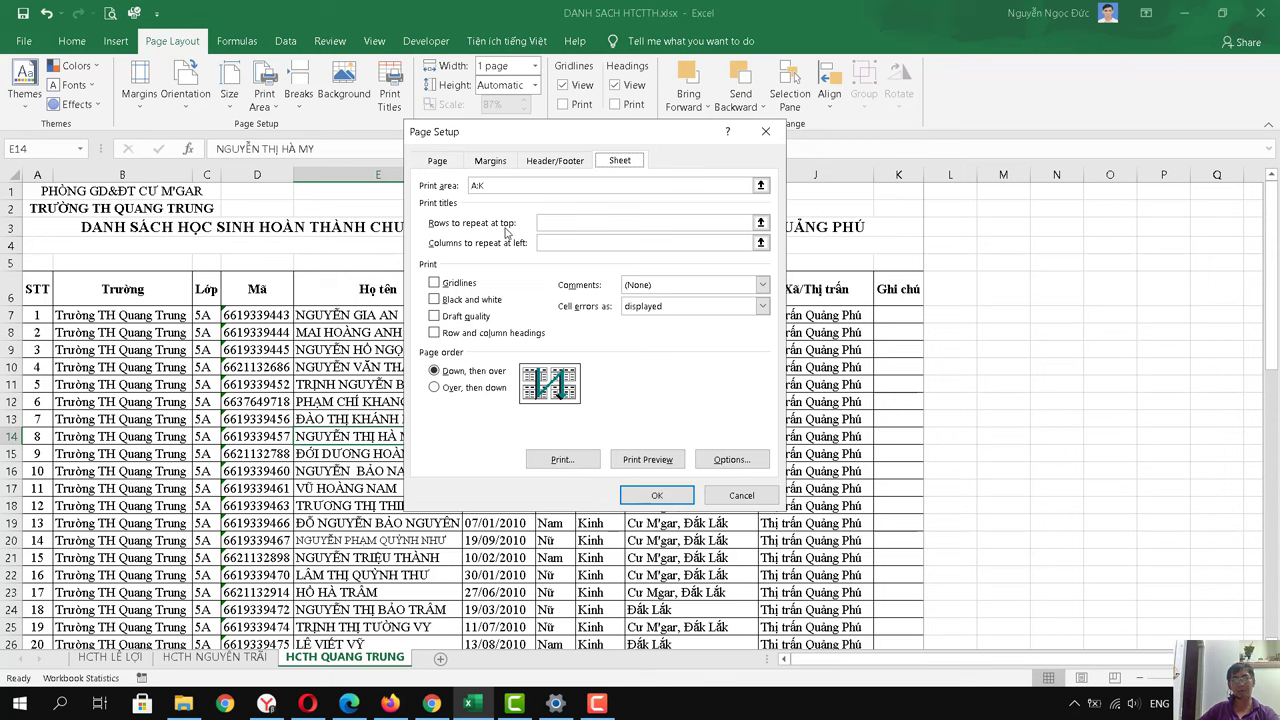
pyautogui.click(760, 224)
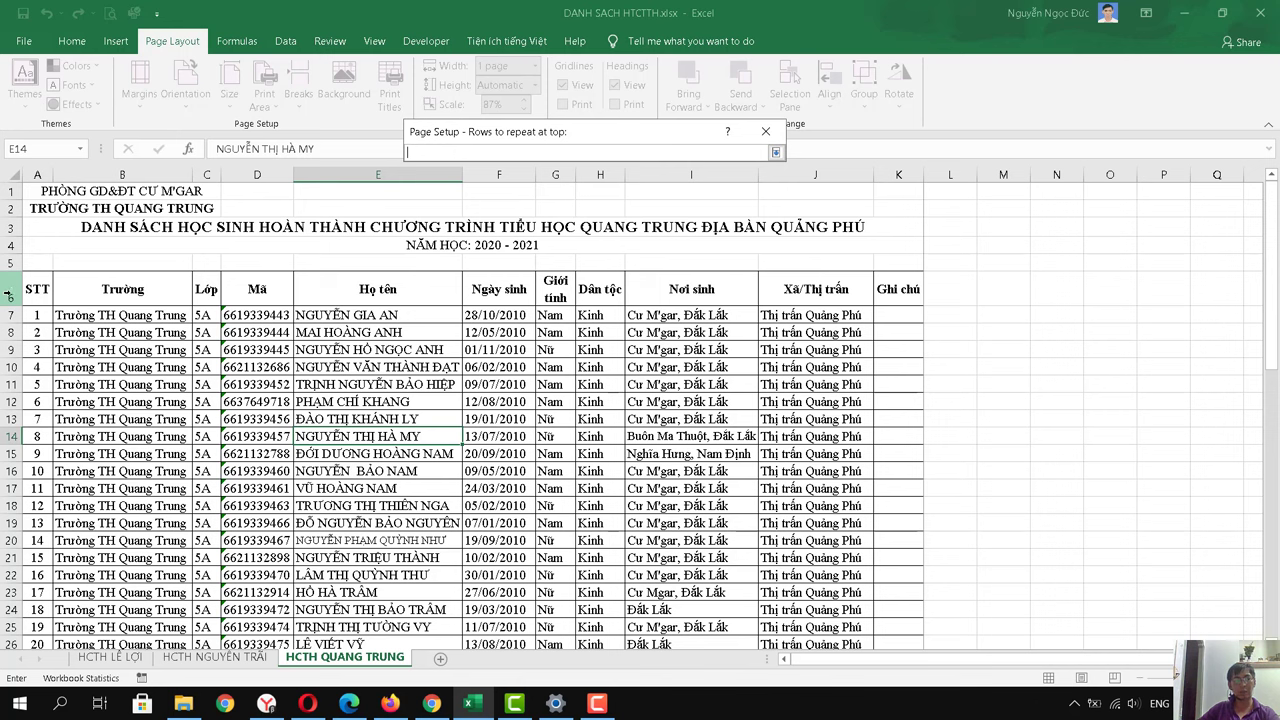
pyautogui.click(8, 294)
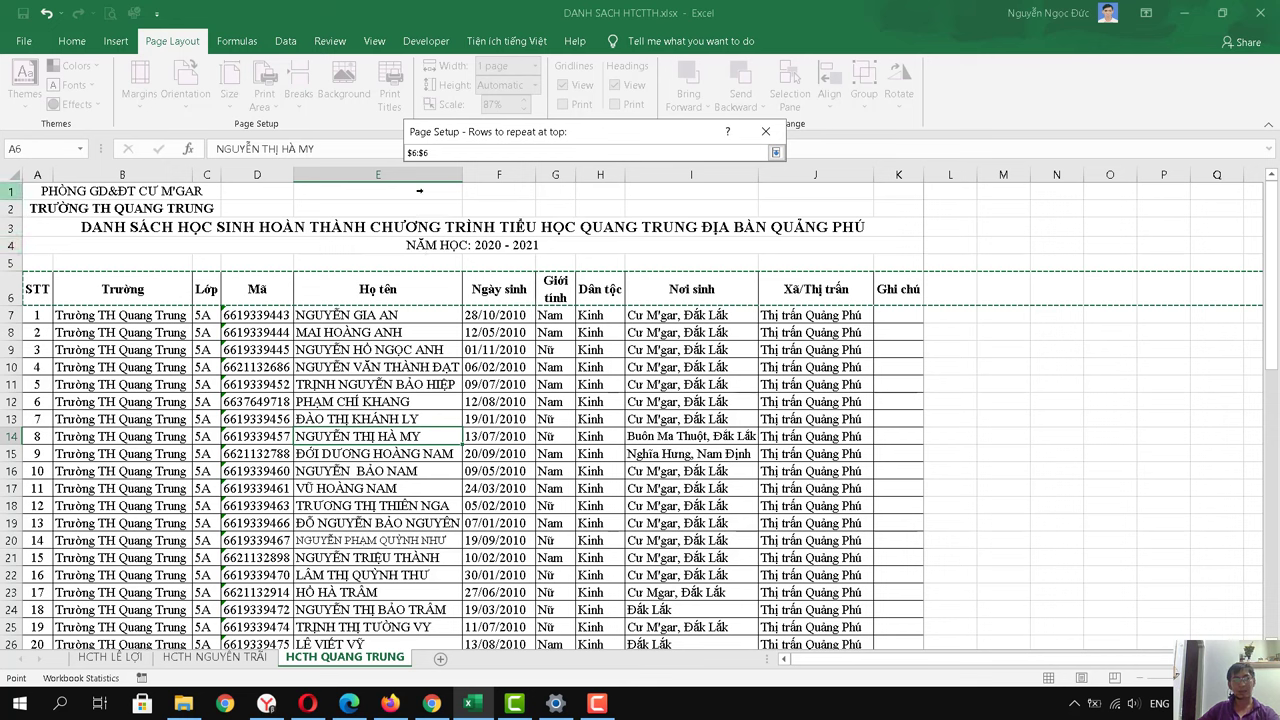
pyautogui.click(776, 153)
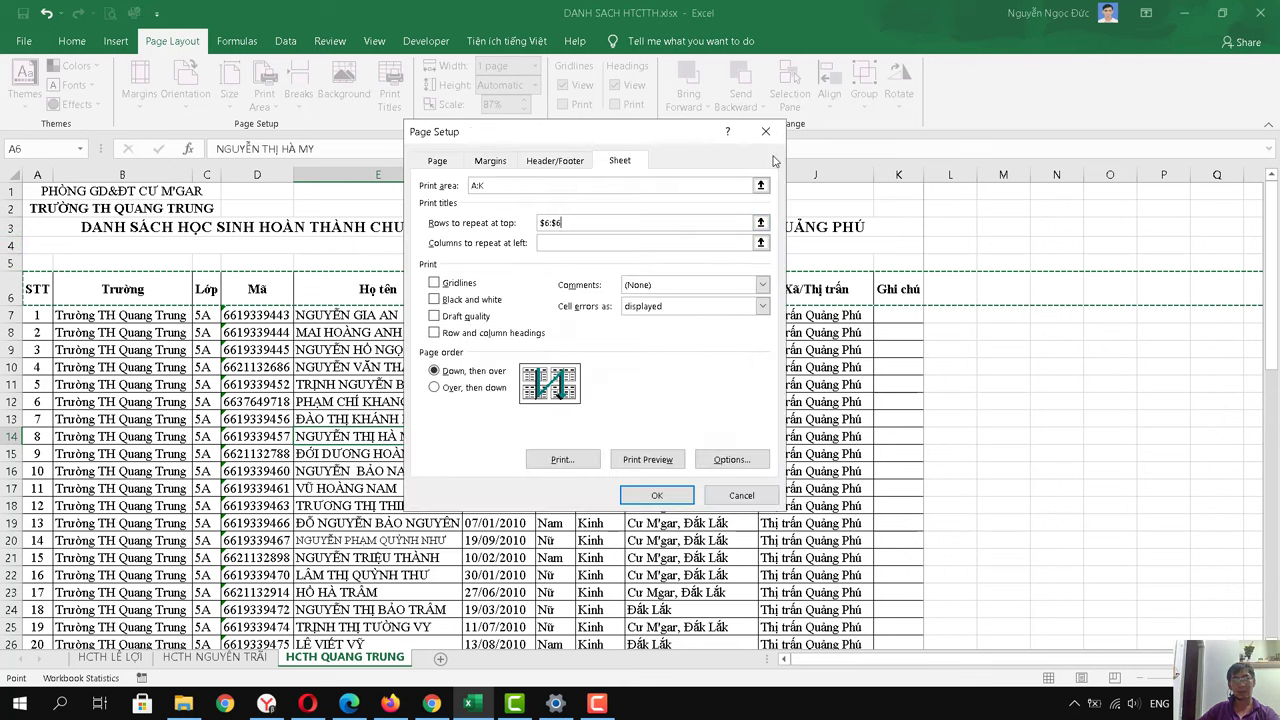
pyautogui.click(654, 495)
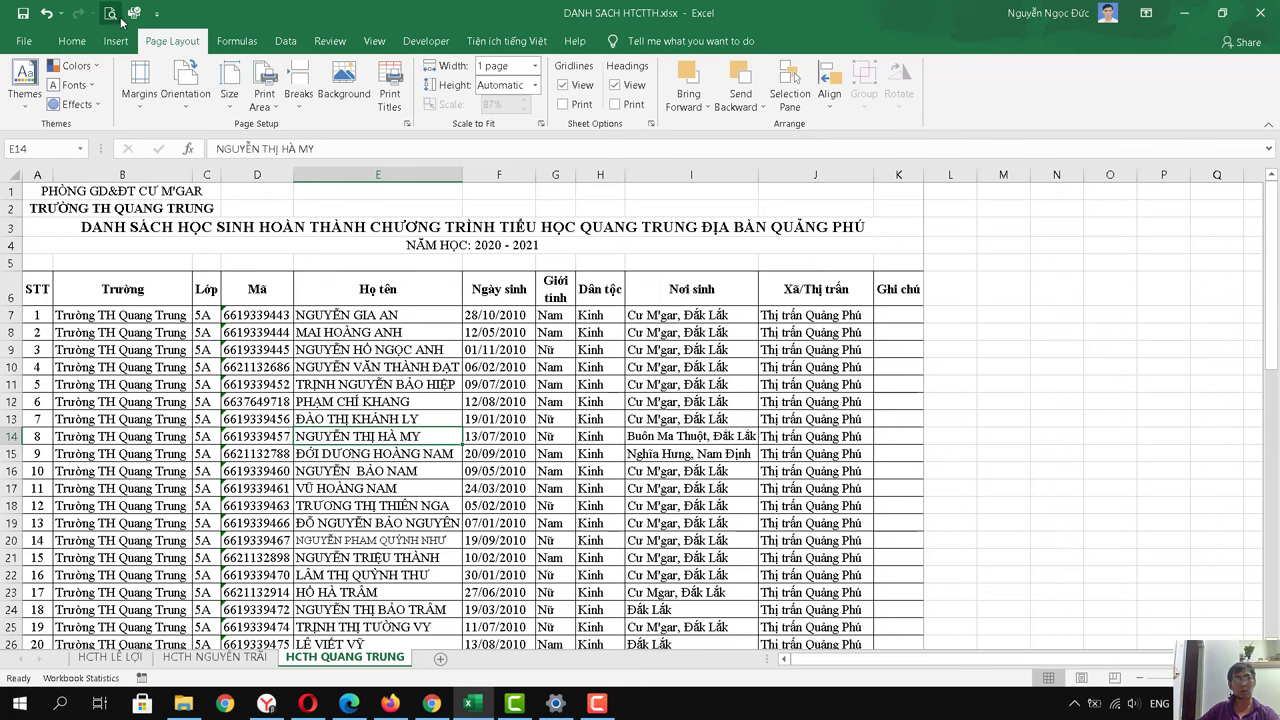
pyautogui.click(110, 14)
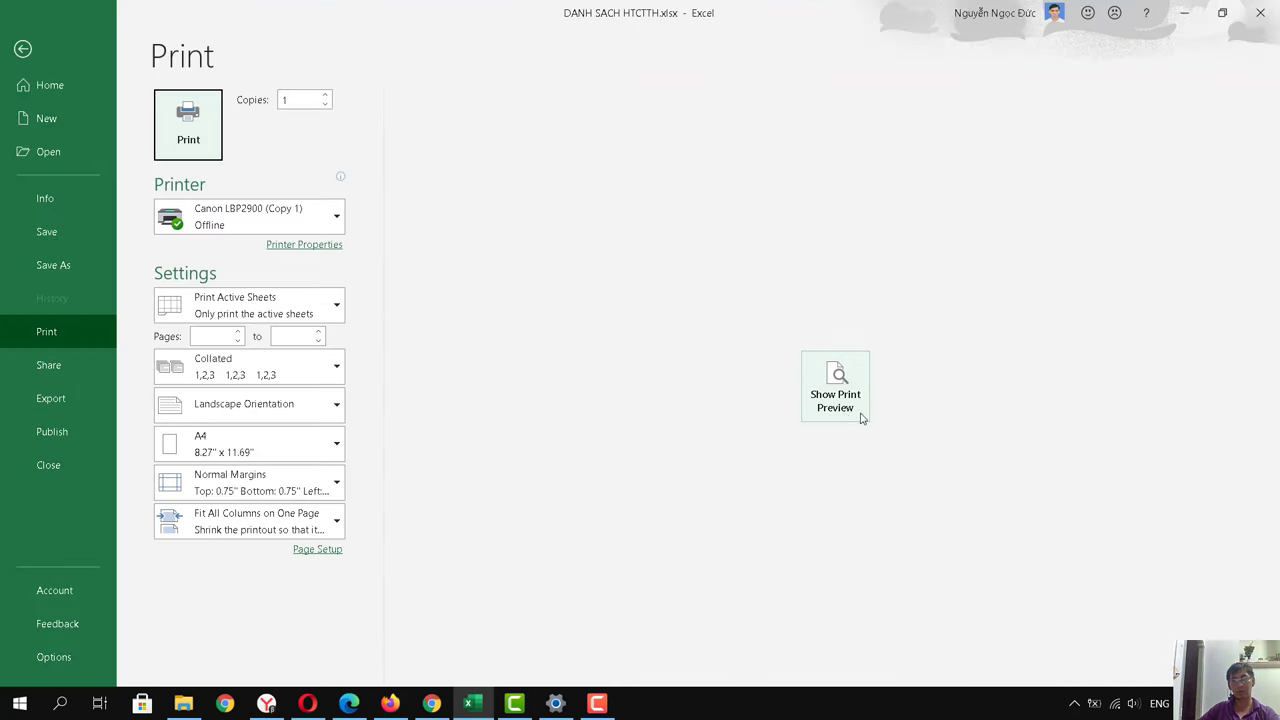
pyautogui.click(848, 413)
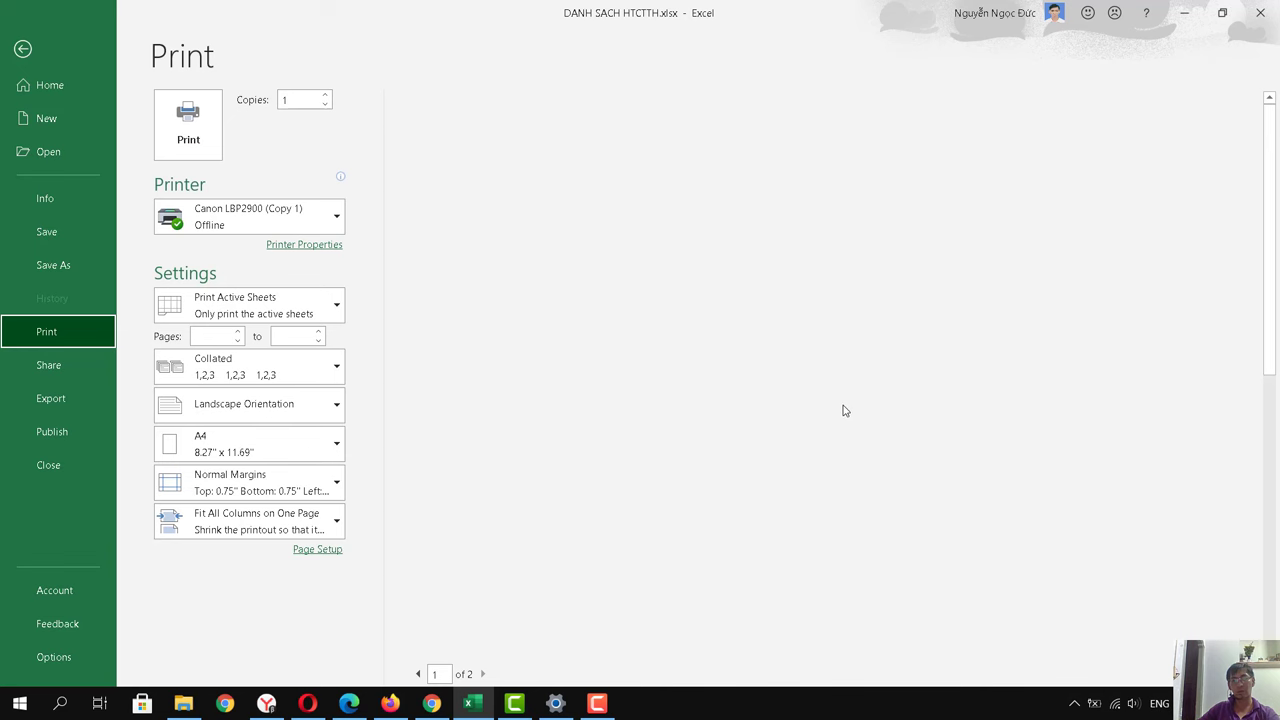
pyautogui.click(766, 396)
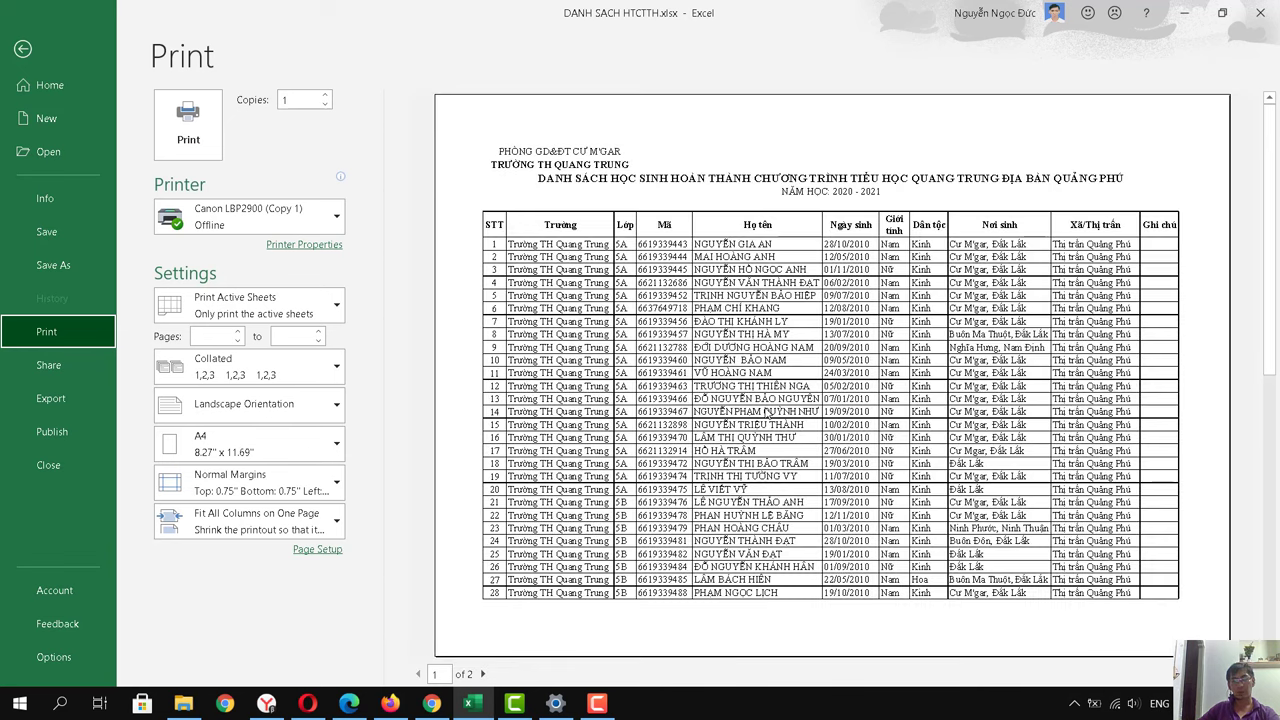
pyautogui.click(483, 674)
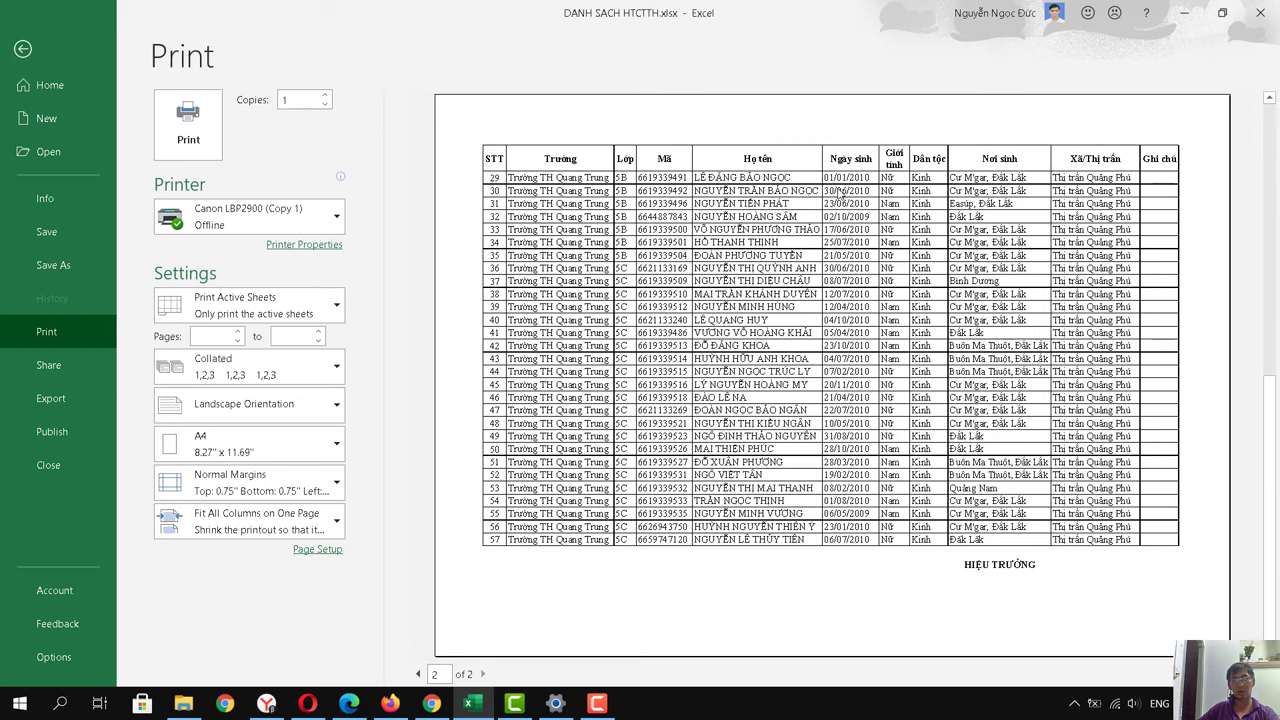
pyautogui.click(418, 674)
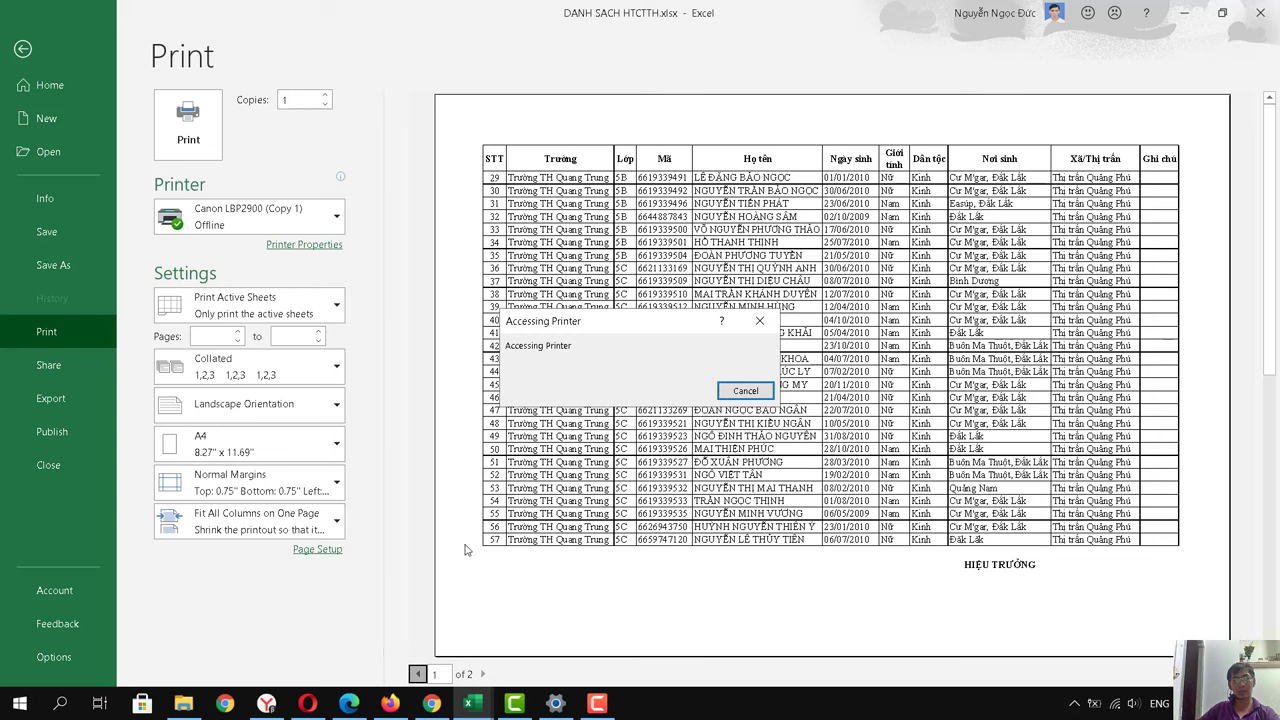
pyautogui.click(418, 674)
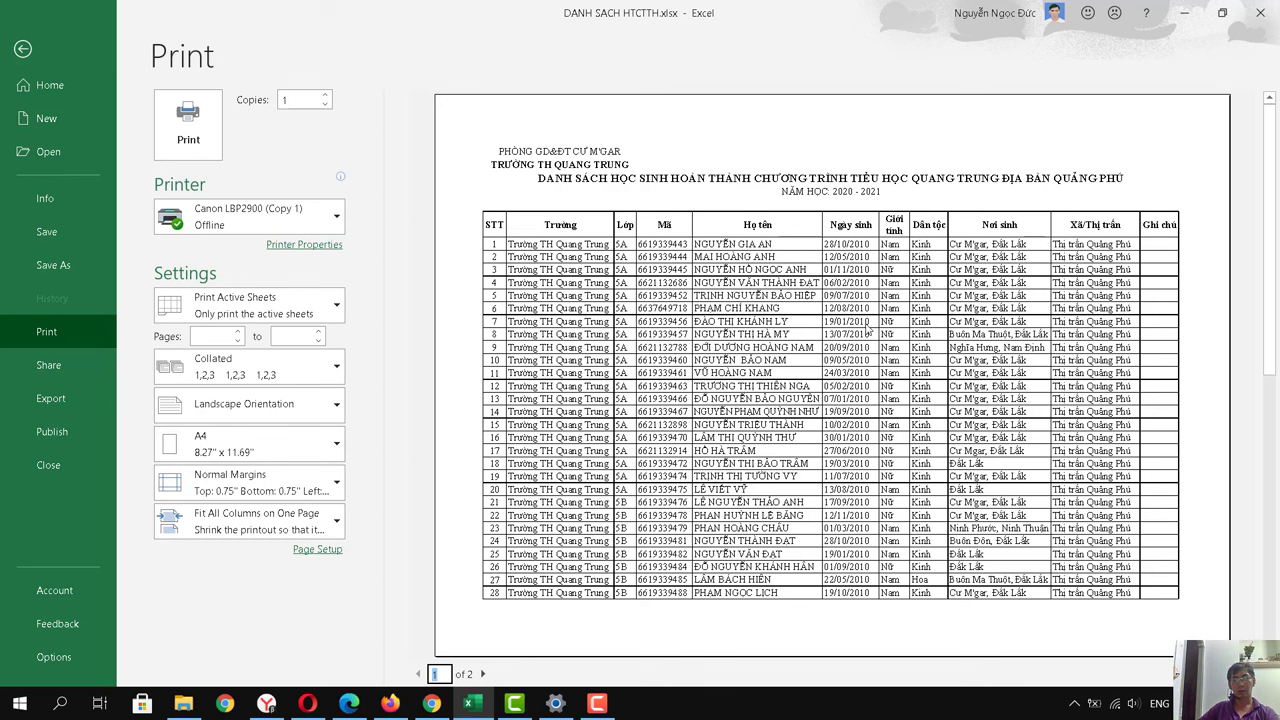
pyautogui.press('Escape')
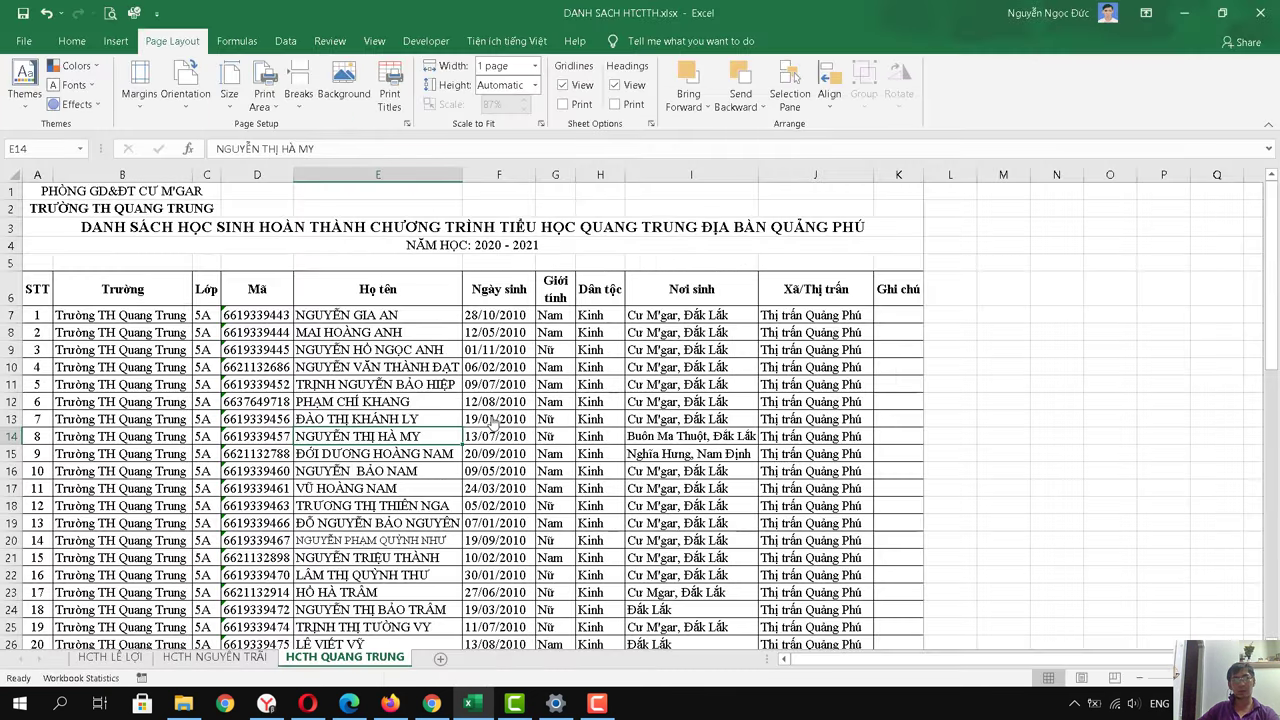
pyautogui.click(61, 222)
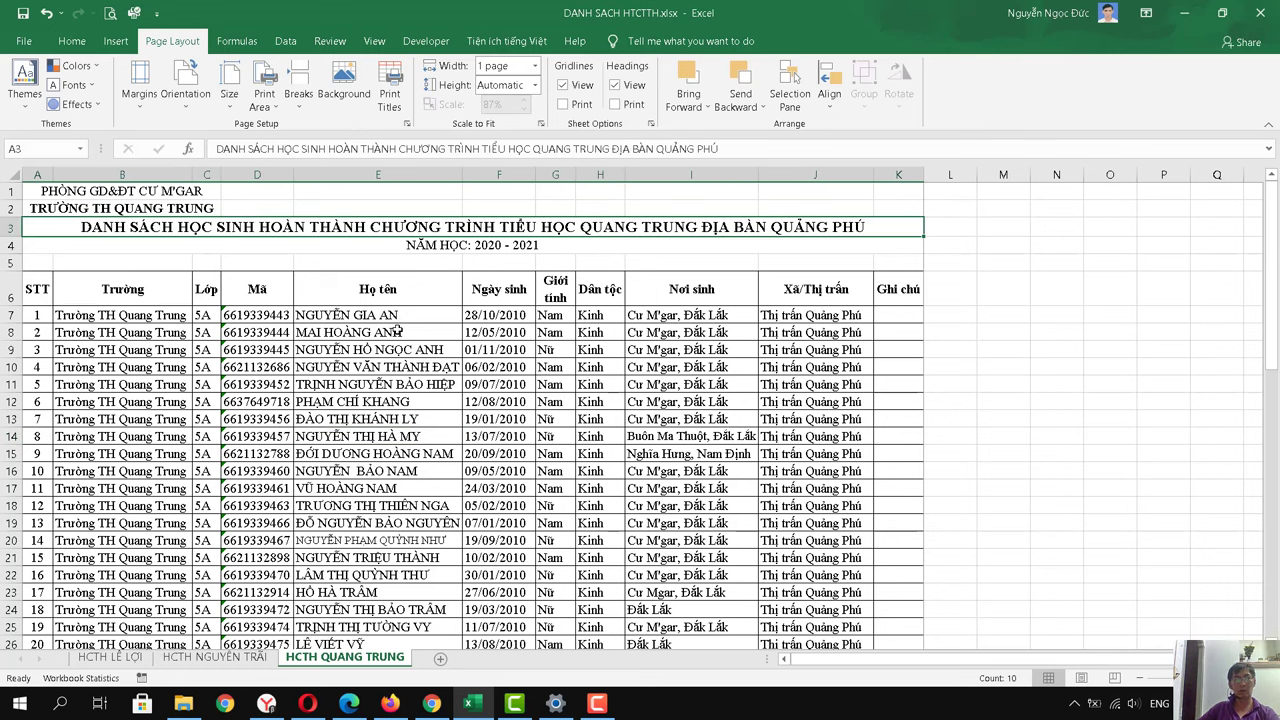